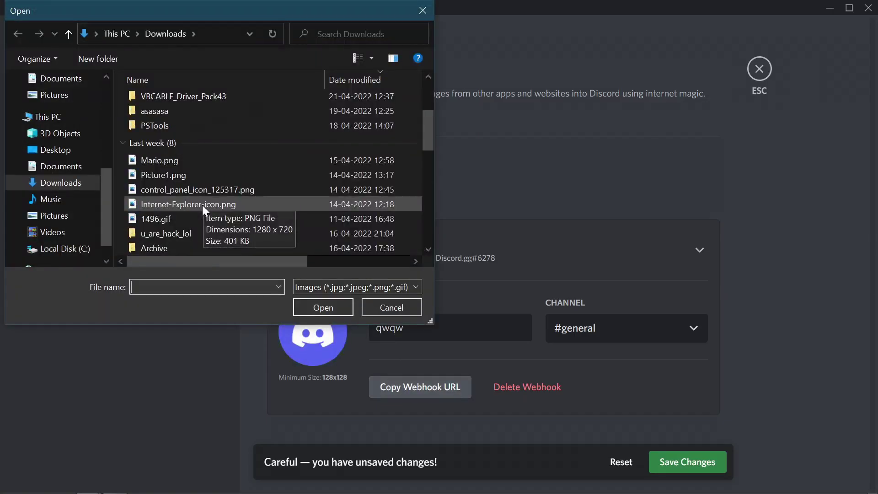
# Step: Set the webhook's avatar to Mario.png and its name to Mario, save the changes and copy its URL
pyautogui.click(219, 161)
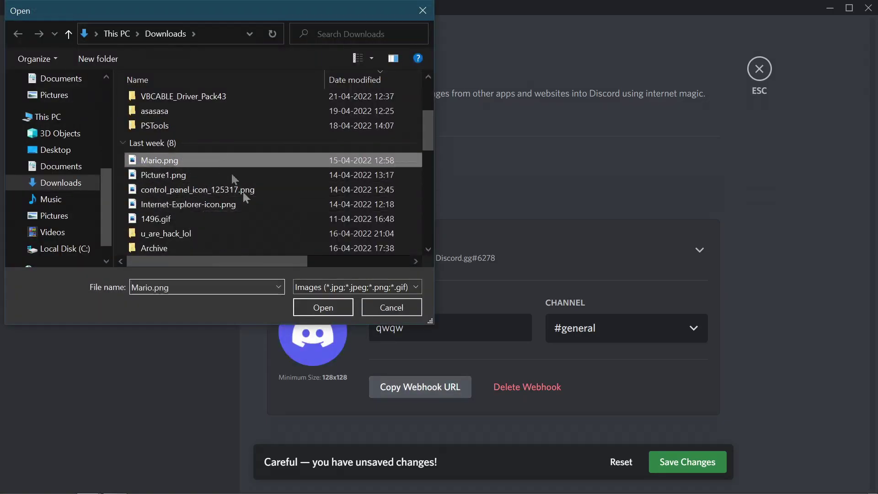
pyautogui.click(307, 305)
pyautogui.hotkey('ctrl', 'a')
pyautogui.write('Mario')
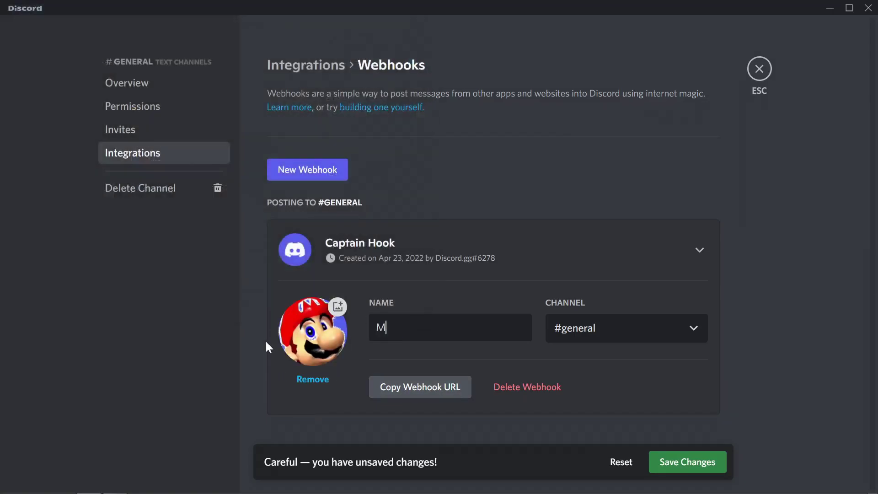
pyautogui.click(695, 465)
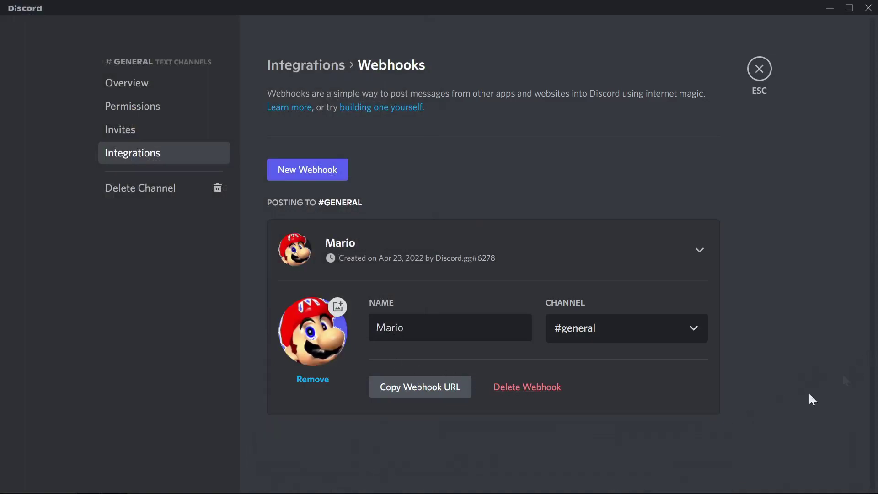
pyautogui.click(414, 394)
pyautogui.click(757, 74)
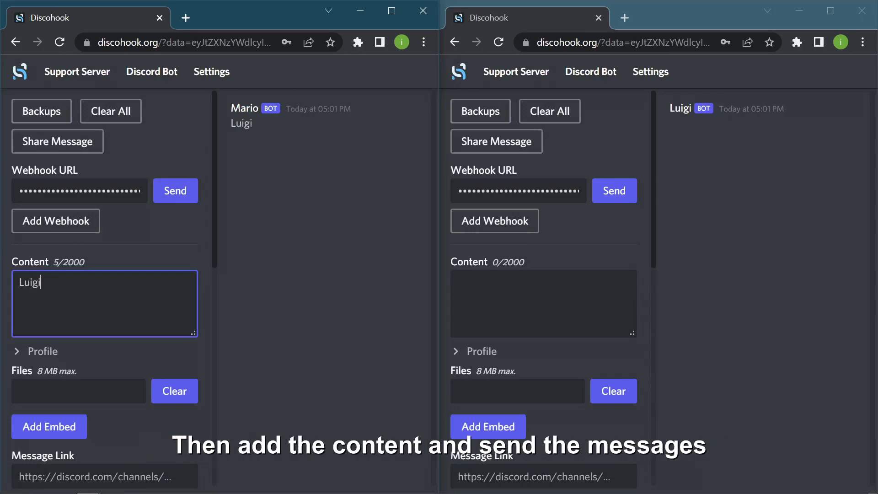
# Step: Send "Luigi" and "What was the password for Toilet Paper Company" as two messages from the Mario webhook
pyautogui.click(183, 192)
pyautogui.click(41, 282)
pyautogui.press('BackSpace')
pyautogui.press('BackSpace')
pyautogui.press('BackSpace')
pyautogui.press('BackSpace')
pyautogui.write('What was the ')
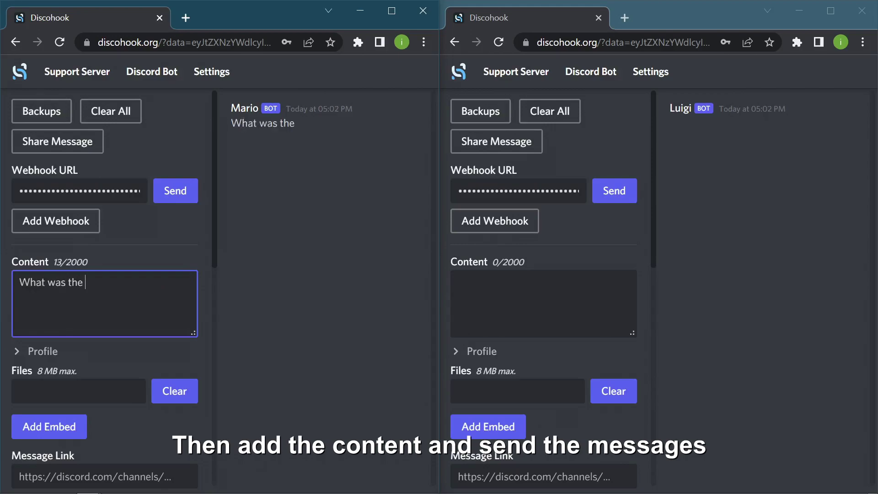
pyautogui.write('password for Toilet Pap')
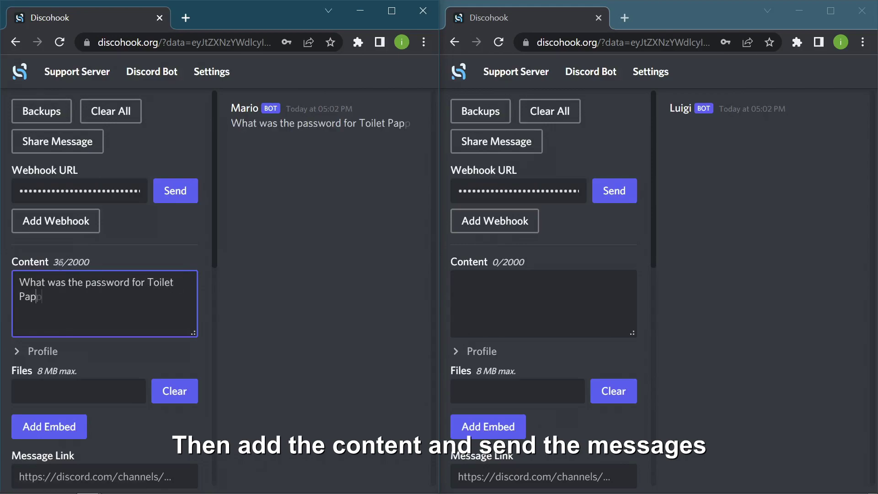
pyautogui.write('er Company')
pyautogui.click(175, 190)
# Step: Send the message "Uhhhh" from the Luigi webhook
pyautogui.click(544, 302)
pyautogui.write('Uhhhh')
pyautogui.click(614, 191)
# Step: Replace Luigi's message with "I forgor" followed by the skull emoji and send it
pyautogui.click(544, 302)
pyautogui.press('BackSpace')
pyautogui.press('BackSpace')
pyautogui.press('BackSpace')
pyautogui.press('BackSpace')
pyautogui.press('BackSpace')
pyautogui.write('I forgor')
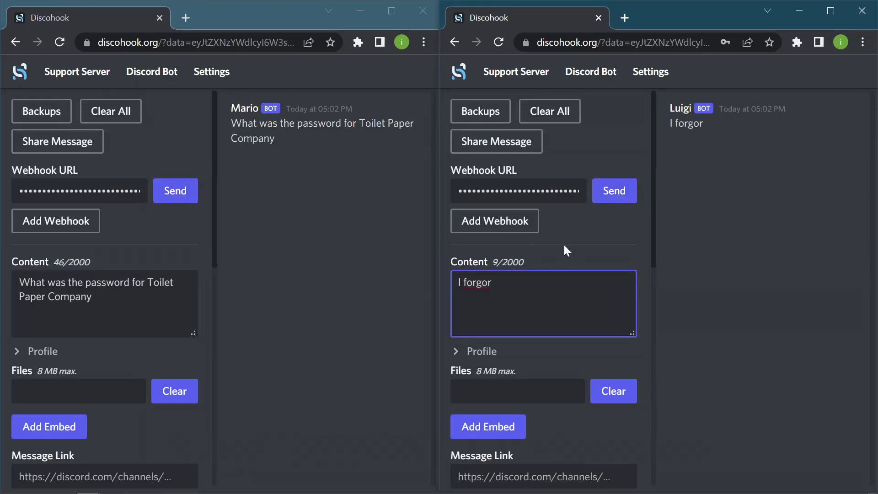
pyautogui.press('super')
pyautogui.press('super+period')
pyautogui.write('skull')
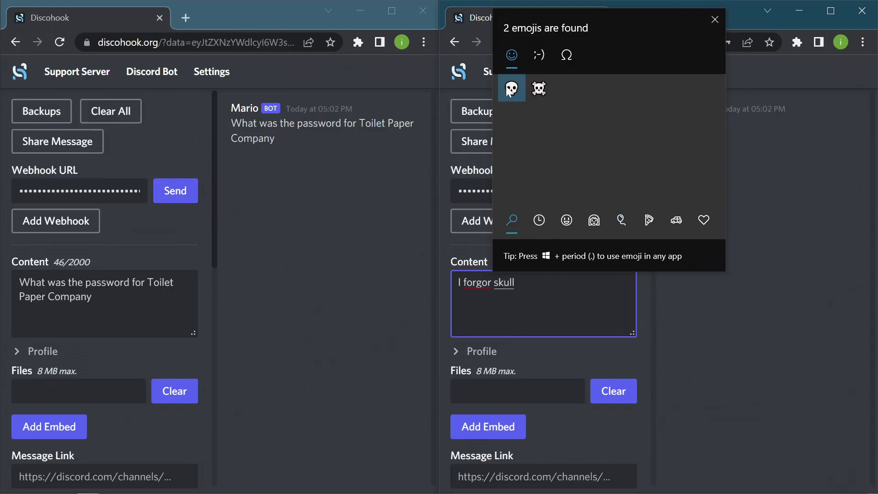
pyautogui.press('Return')
pyautogui.click(614, 190)
# Step: Replace Mario's message with "You FORGOT?????????" and send it
pyautogui.click(105, 302)
pyautogui.hotkey('ctrl', 'a')
pyautogui.write('You FORGOT?????????')
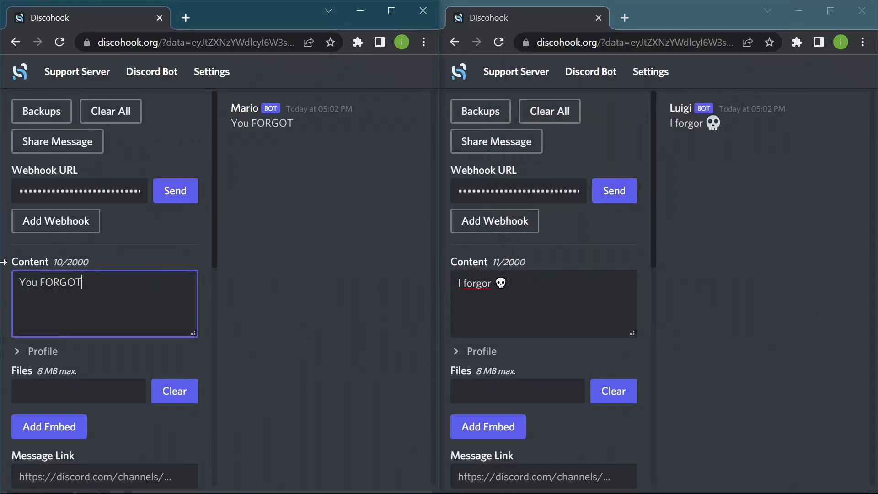
pyautogui.click(175, 191)
# Step: Replace Luigi's message with "yeee" and send it
pyautogui.click(543, 302)
pyautogui.hotkey('ctrl', 'a')
pyautogui.write('yeee')
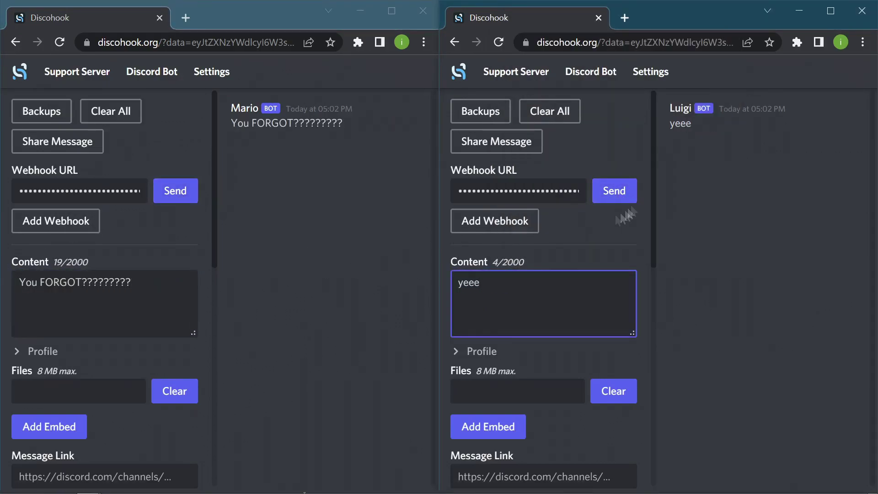
# Step: Send "You" and "..." as two separate messages from the Mario webhook
pyautogui.click(3, 300)
pyautogui.hotkey('ctrl', 'a')
pyautogui.write('You')
pyautogui.hotkey('ctrl', 'a')
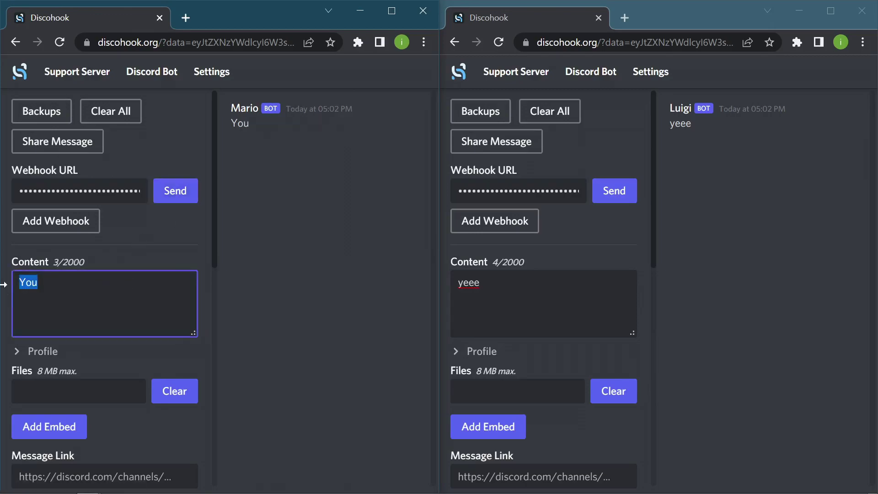
pyautogui.write('...')
pyautogui.click(175, 190)
# Step: Replace Luigi's message with "Wait" and send it
pyautogui.click(549, 286)
pyautogui.hotkey('ctrl', 'a')
pyautogui.press('BackSpace')
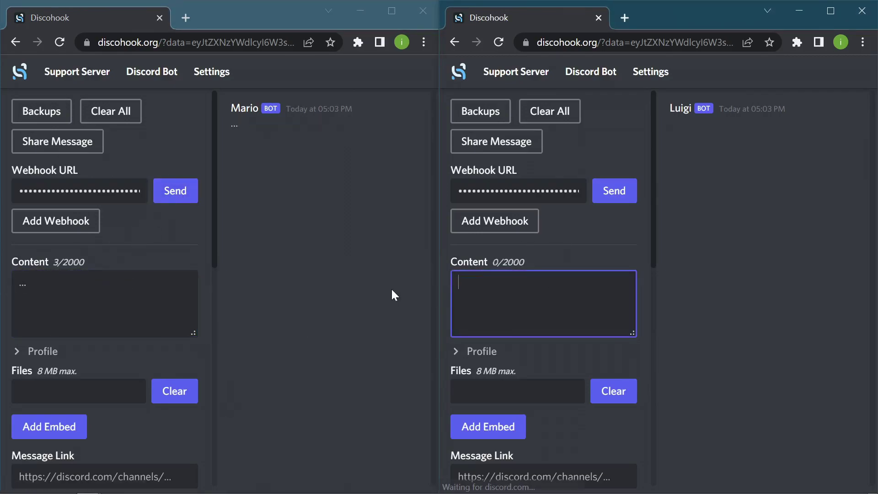
pyautogui.write('Wait')
pyautogui.click(611, 192)
# Step: Send "There is one way to enter the site" from the Luigi webhook
pyautogui.hotkey('ctrl', 'a')
pyautogui.write('There is')
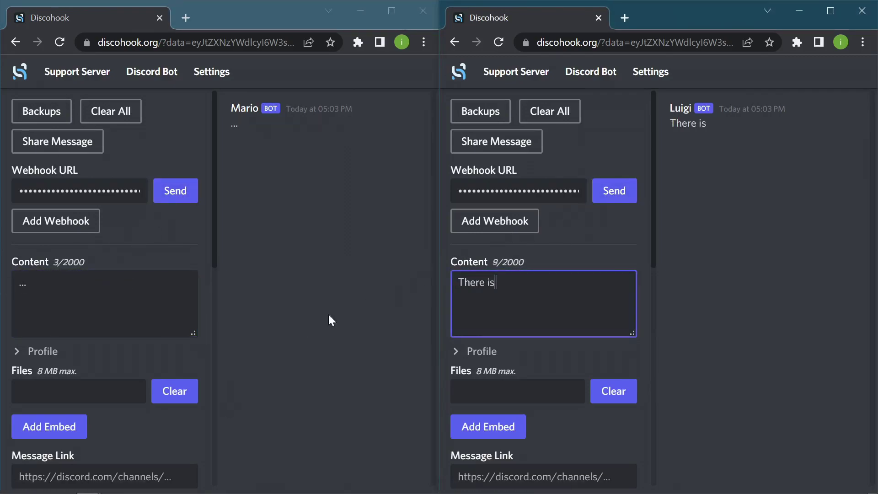
pyautogui.write(' one way to enter the site')
pyautogui.click(613, 190)
# Step: Replace Mario's message with "What" and send it
pyautogui.click(105, 297)
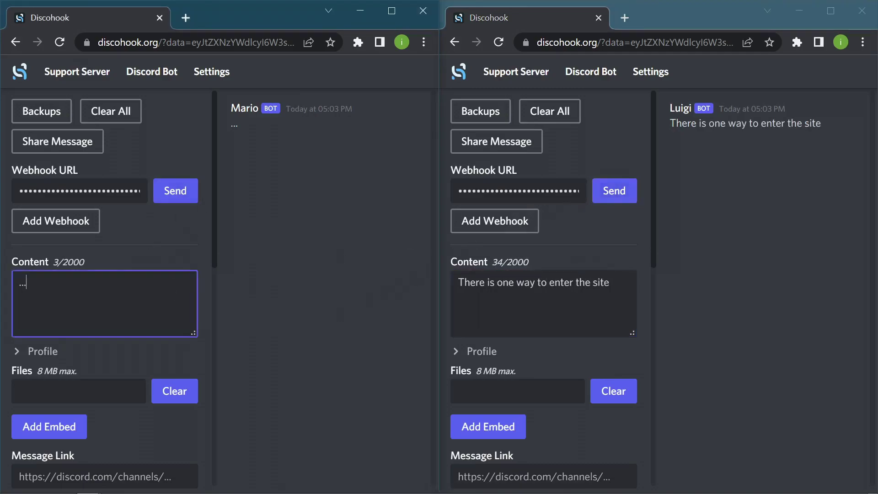
pyautogui.hotkey('ctrl', 'a')
pyautogui.write('What')
pyautogui.click(175, 190)
# Step: Replace Luigi's message with "Give the laptop to me" and send it
pyautogui.click(549, 297)
pyautogui.hotkey('ctrl', 'a')
pyautogui.write('Give the laptop')
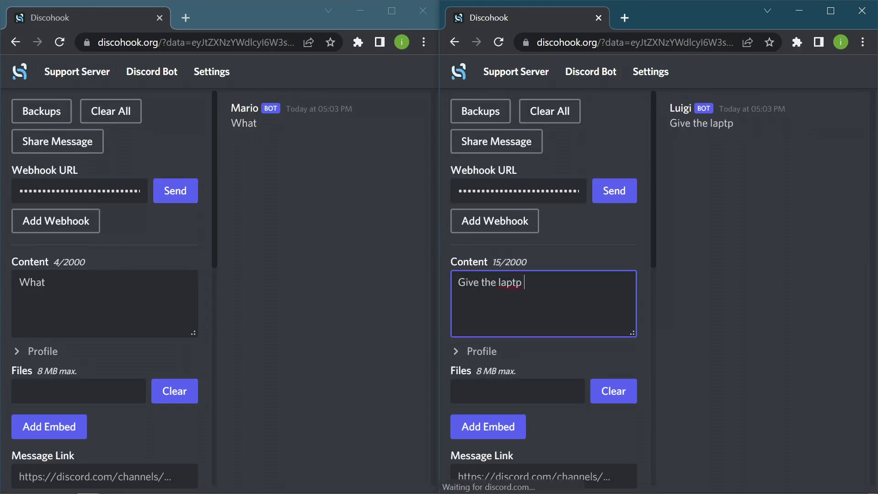
pyautogui.write(' to me')
pyautogui.click(613, 191)
# Step: Send a two-line Mario message with "ok" and the italic action "*gives laptop*" below it
pyautogui.click(18, 281)
pyautogui.hotkey('ctrl', 'a')
pyautogui.write('ok')
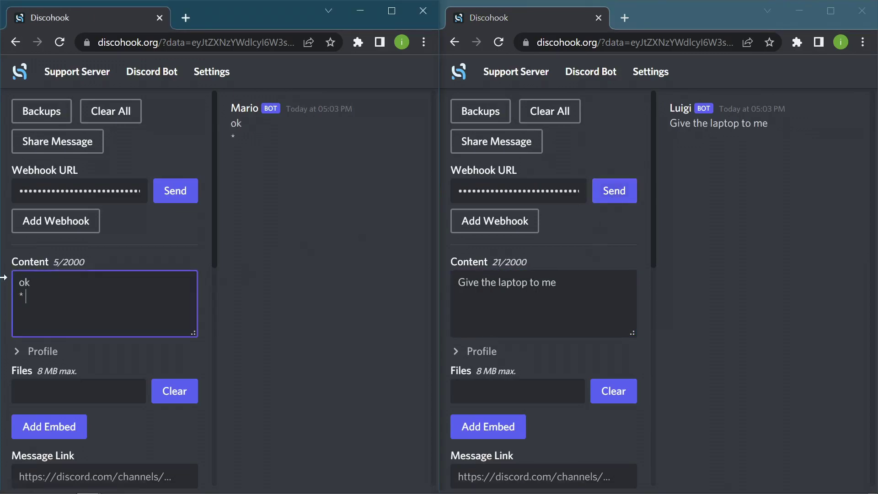
pyautogui.press('Return')
pyautogui.write('* gives laptop *')
pyautogui.click(26, 297)
pyautogui.press('BackSpace')
pyautogui.click(80, 296)
pyautogui.press('BackSpace')
pyautogui.click(175, 190)
# Step: Replace Luigi's message with "Here" and send it
pyautogui.tripleClick(506, 282)
pyautogui.press('BackSpace')
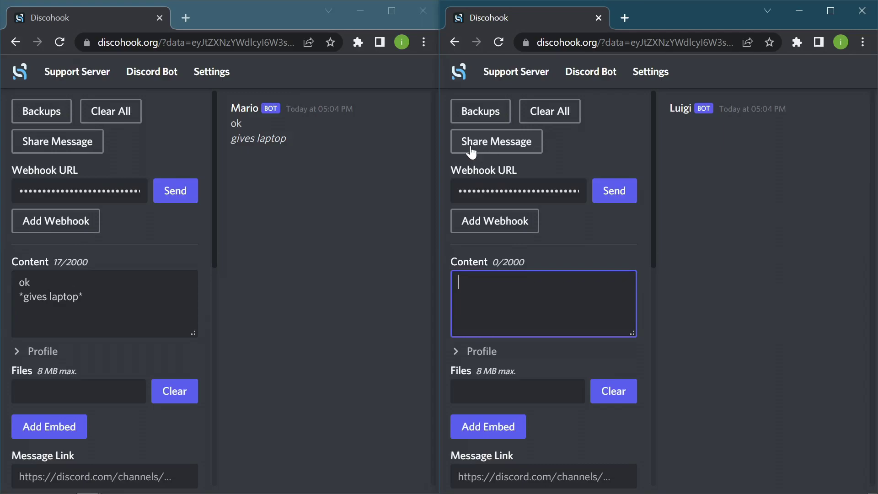
pyautogui.write('Here')
pyautogui.click(614, 191)
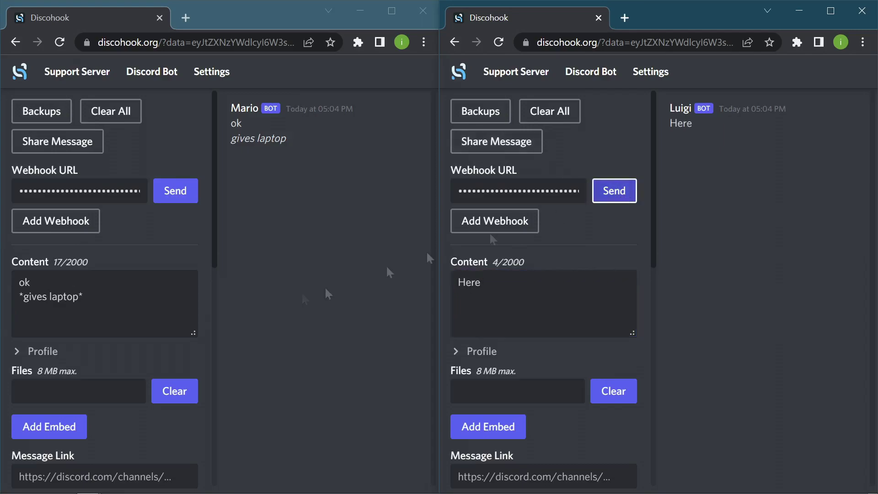
# Step: Replace Mario's message with "WTF?!" and "HOW??" on two lines and send it
pyautogui.click(14, 298)
pyautogui.hotkey('ctrl', 'a')
pyautogui.write('WTF?!')
pyautogui.press('Return')
pyautogui.write('HOW??')
# Step: Replace Luigi's message with "Ez" and send it
pyautogui.click(503, 302)
pyautogui.hotkey('ctrl', 'a')
pyautogui.write('Ez')
pyautogui.click(614, 191)
# Step: Write "I created a new" in Mario's content, copy it into Luigi's, complete it as "I created a new account" and send it as Luigi
pyautogui.click(18, 302)
pyautogui.hotkey('ctrl', 'a')
pyautogui.write('I created a new')
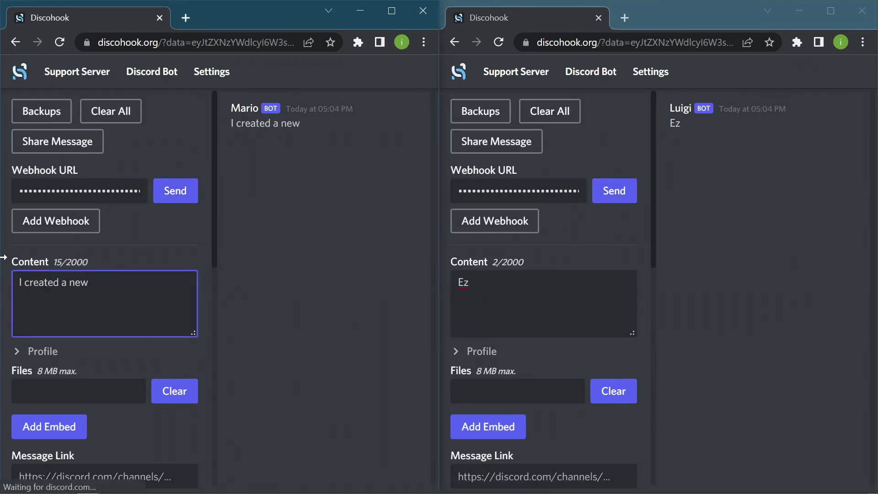
pyautogui.hotkey('ctrl', 'a')
pyautogui.hotkey('ctrl', 'c')
pyautogui.click(503, 302)
pyautogui.hotkey('ctrl', 'a')
pyautogui.hotkey('ctrl', 'v')
pyautogui.write('accou')
pyautogui.click(615, 194)
# Step: Send "Oooo", "Nais", "Wait..." and "What did you put for the password?" as four separate messages from the Mario webhook
pyautogui.click(14, 293)
pyautogui.hotkey('ctrl', 'a')
pyautogui.write('Oooo')
pyautogui.hotkey('ctrl', 'a')
pyautogui.write('Nais')
pyautogui.hotkey('ctrl', 'a')
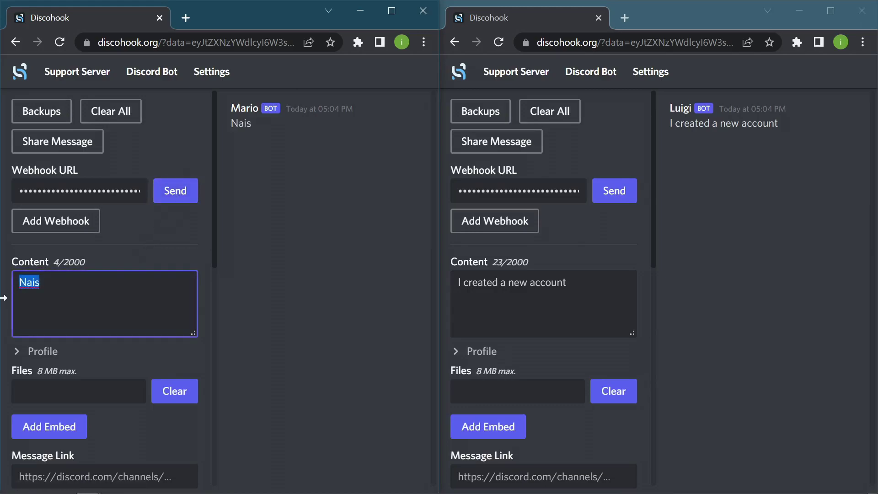
pyautogui.write('Wait...')
pyautogui.hotkey('ctrl', 'a')
pyautogui.write('What did you ')
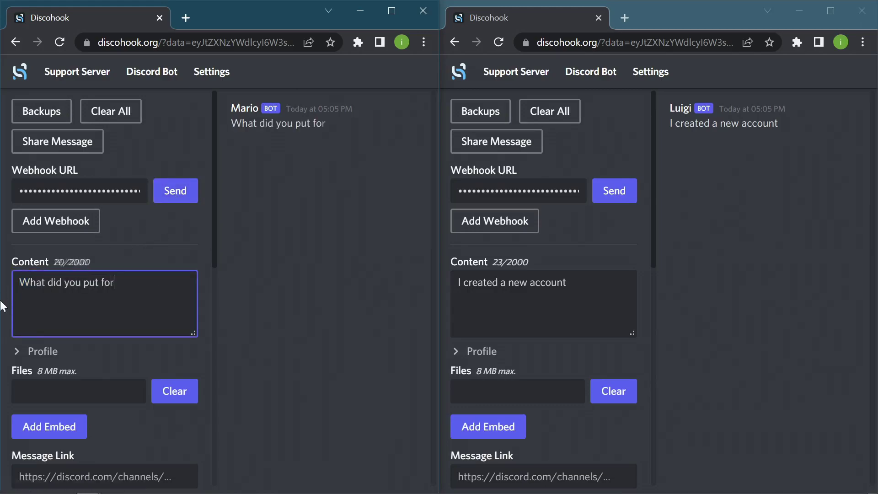
pyautogui.write('put for the pasword?')
pyautogui.click(175, 190)
# Step: Replace Luigi's message with "O_O" and send it
pyautogui.moveTo(572, 283); pyautogui.dragTo(364, 289)
pyautogui.write('O_O')
pyautogui.click(614, 191)
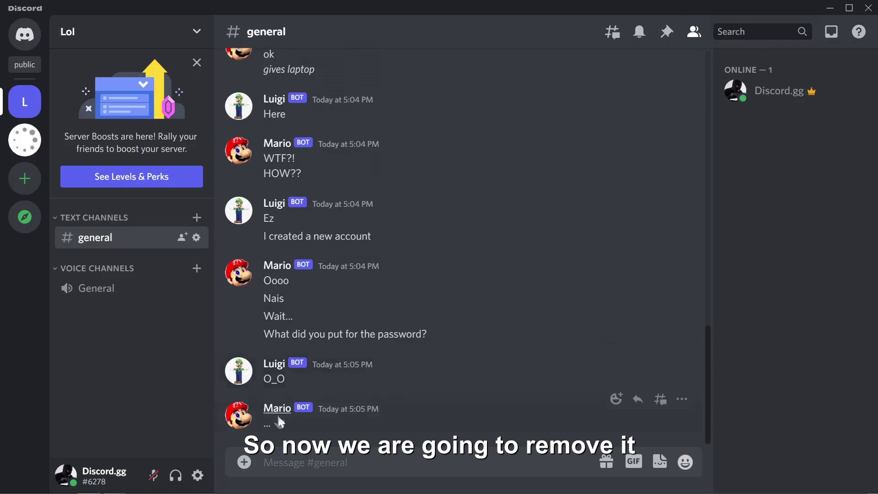
# Step: Review the whole Mario and Luigi conversation in Discord's #general channel
pyautogui.scroll(10, 450, 201)
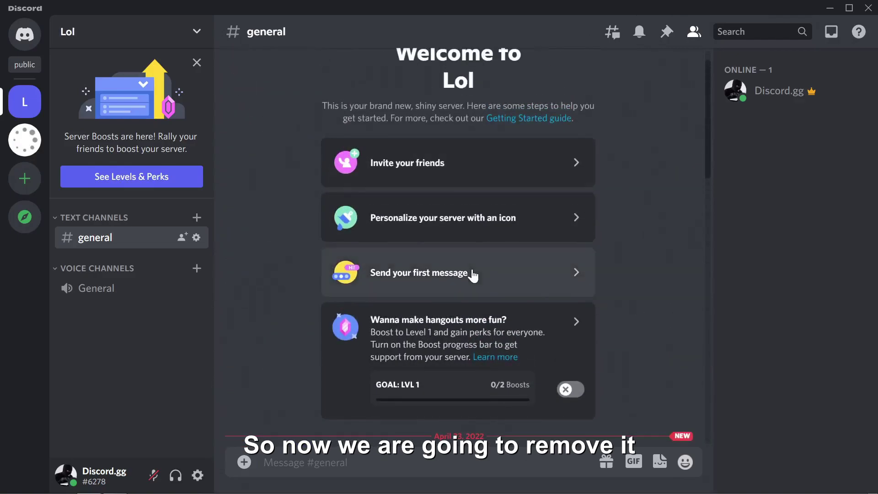
pyautogui.scroll(-6, 457, 276)
pyautogui.scroll(-6, 473, 276)
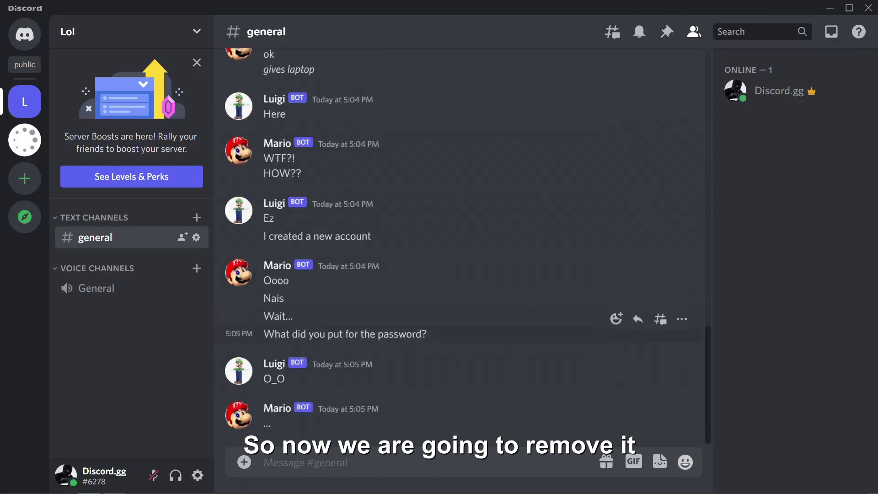
pyautogui.scroll(5, 553, 320)
pyautogui.scroll(8, 468, 247)
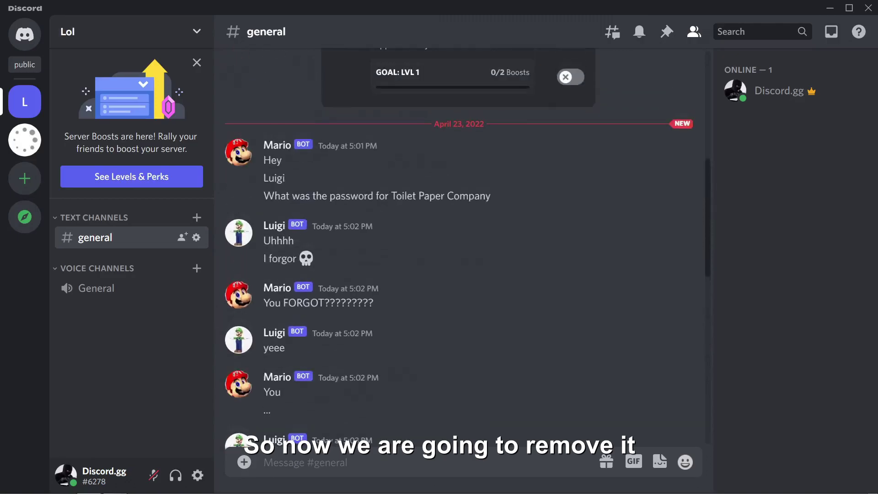
pyautogui.scroll(-10, 517, 233)
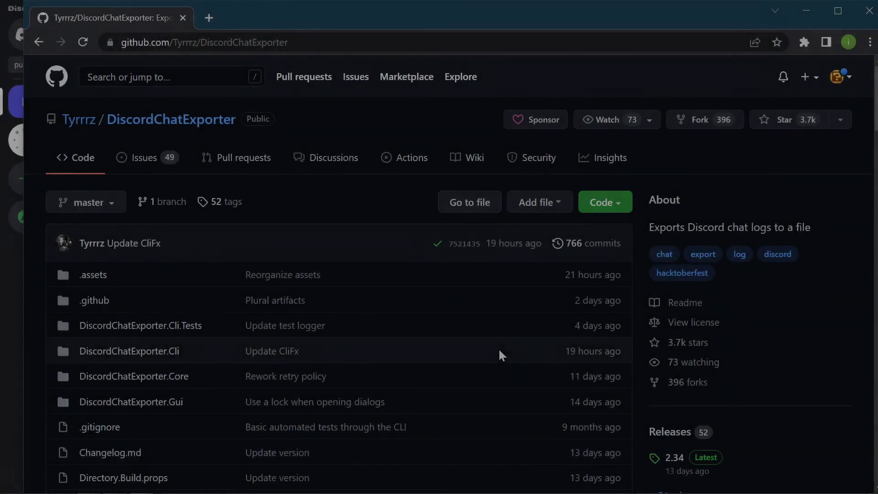
# Step: Look through the file list and readme of the DiscordChatExporter repository on GitHub
pyautogui.scroll(-5, 499, 351)
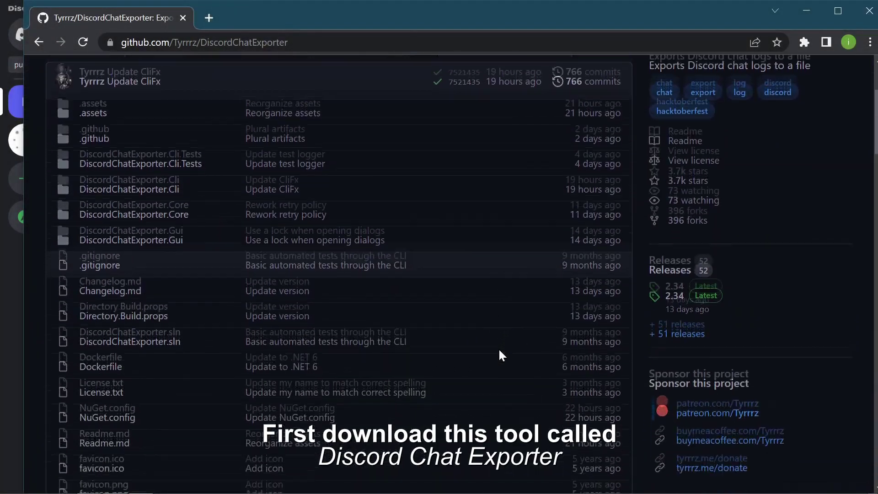
pyautogui.scroll(-7, 391, 403)
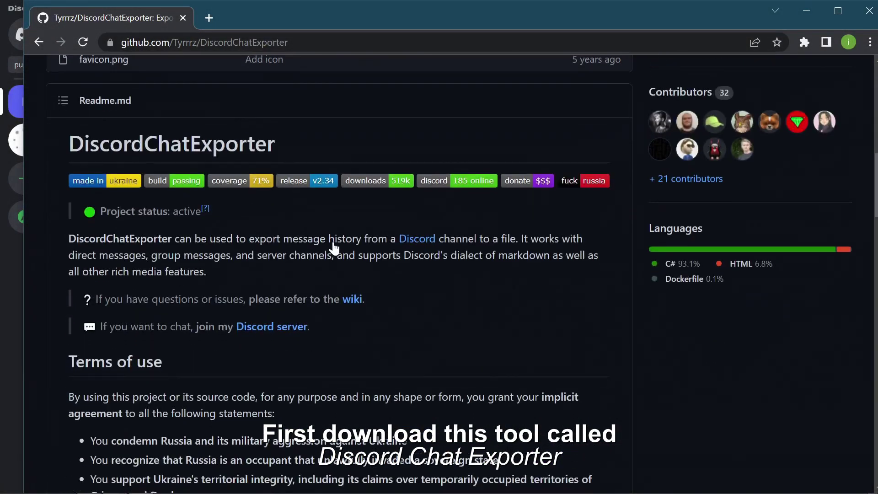
pyautogui.click(201, 40)
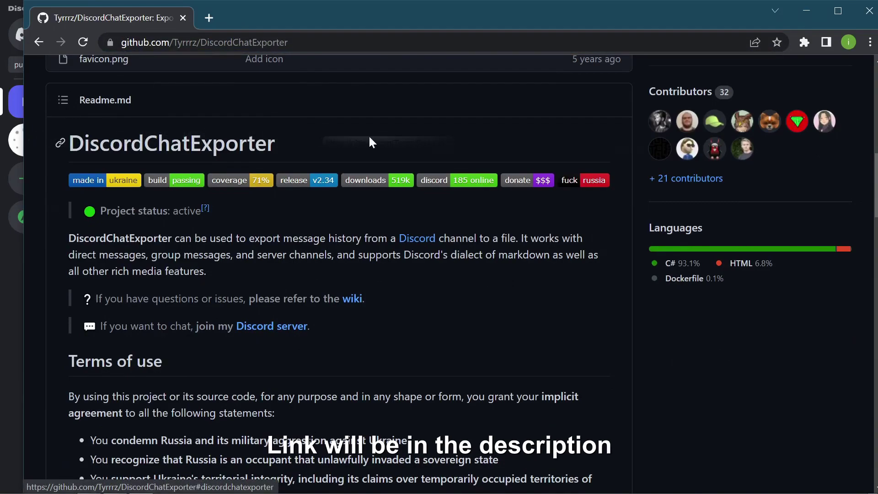
pyautogui.moveTo(290, 144); pyautogui.dragTo(63, 158)
pyautogui.click(64, 161)
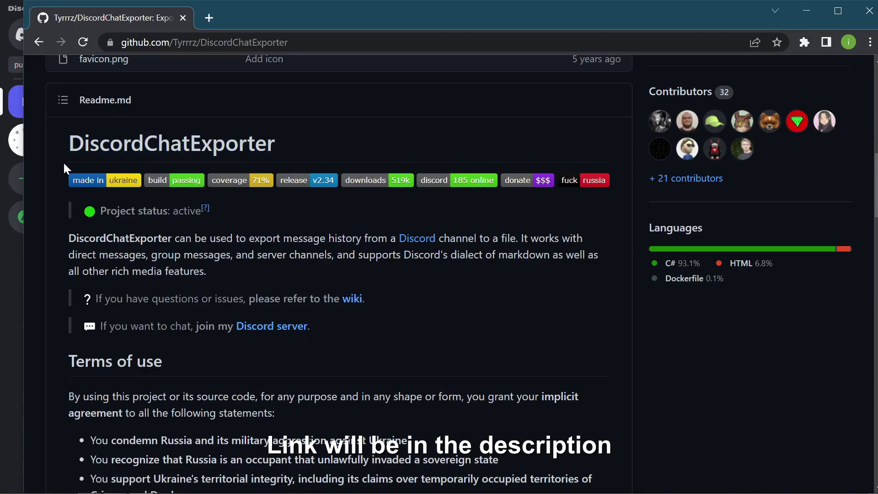
pyautogui.scroll(10, 224, 62)
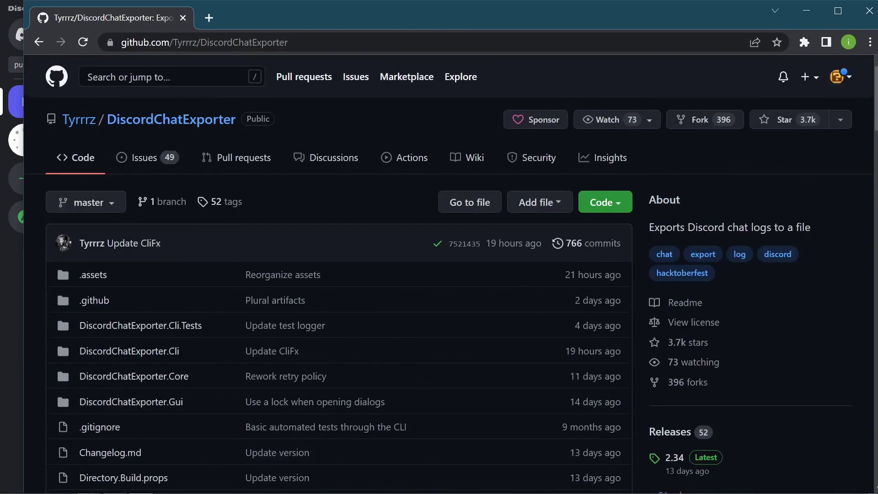
pyautogui.moveTo(66, 118)
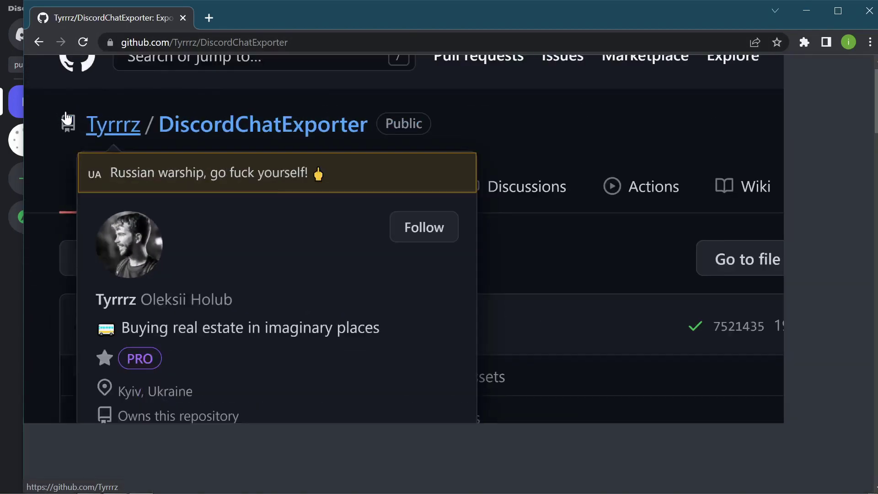
pyautogui.scroll(-8, 354, 274)
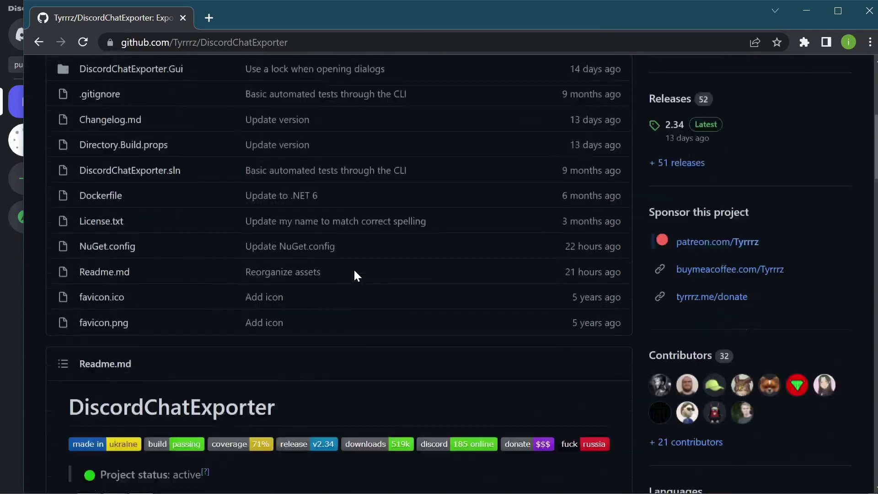
pyautogui.scroll(-2, 354, 273)
# Step: Open the latest DiscordChatExporter release, version 2.34
pyautogui.scroll(11, 354, 273)
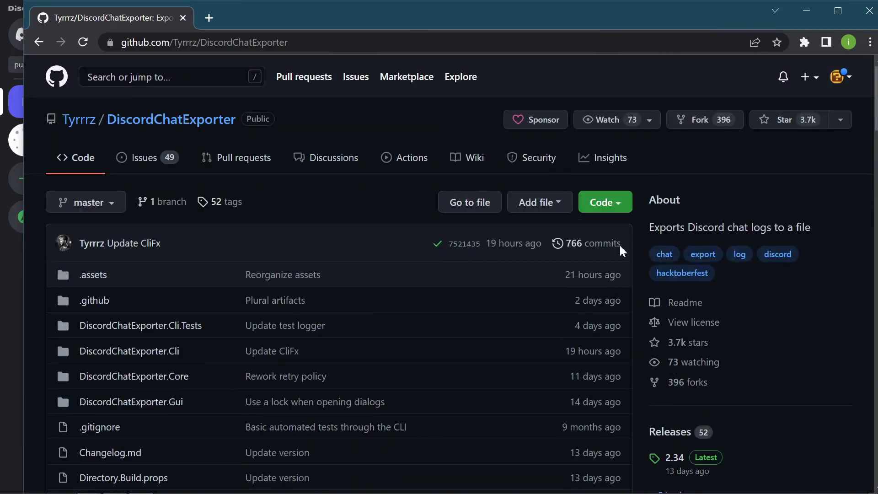
pyautogui.scroll(-4, 737, 384)
pyautogui.click(689, 230)
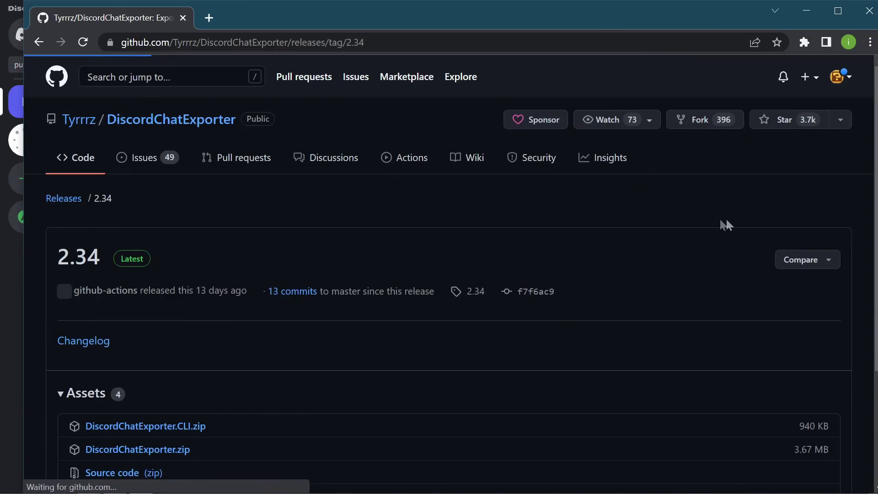
# Step: Look through the downloadable assets of the DiscordChatExporter 2.34 release
pyautogui.scroll(-3, 610, 283)
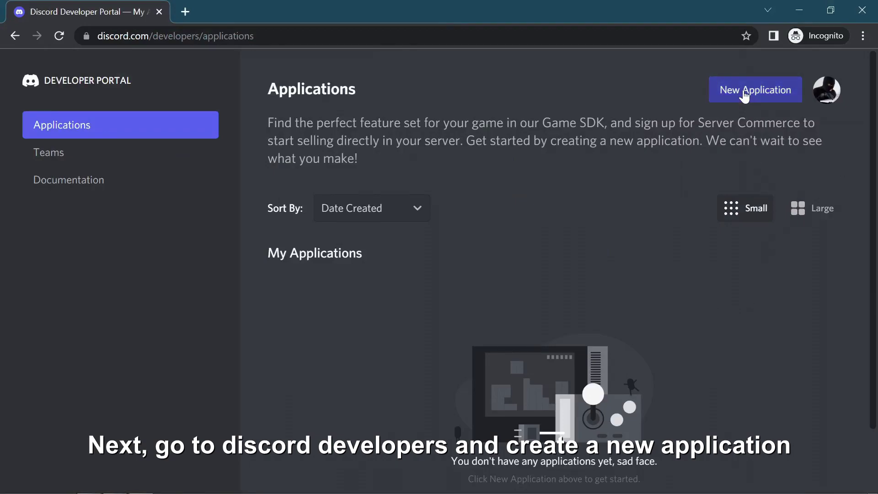
# Step: Create a new application named "Discord gg's chat exporting bot" in the Discord Developer Portal
pyautogui.click(329, 27)
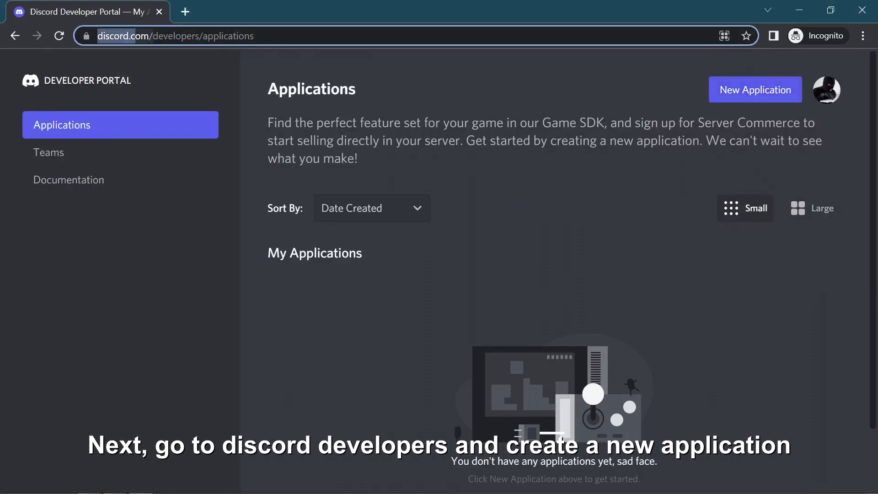
pyautogui.click(755, 94)
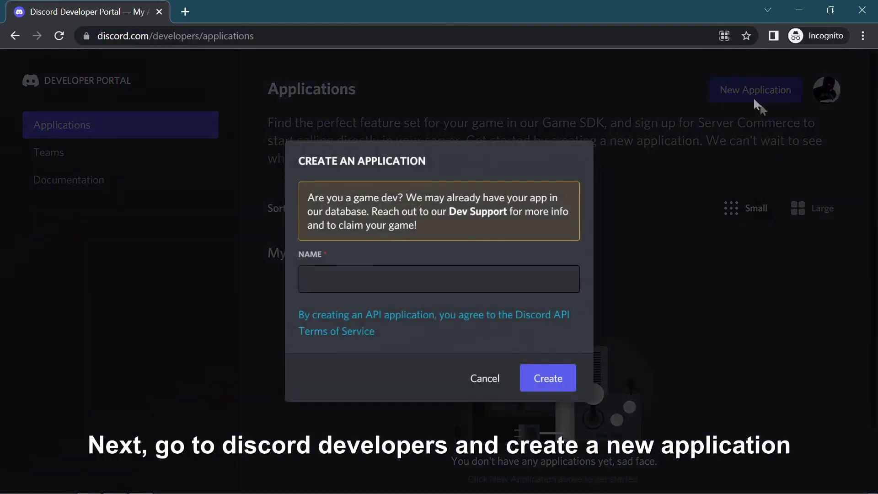
pyautogui.click(503, 276)
pyautogui.write('Discord')
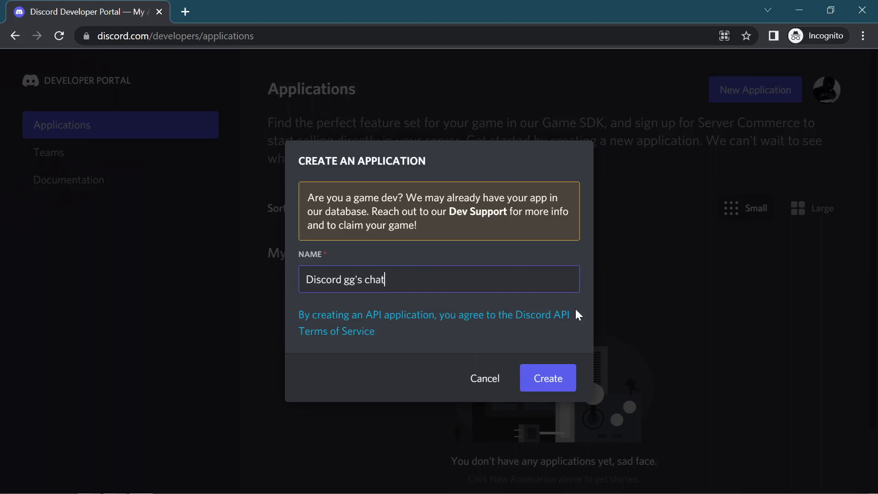
pyautogui.write("gg's chat exporting bot")
pyautogui.press('Return')
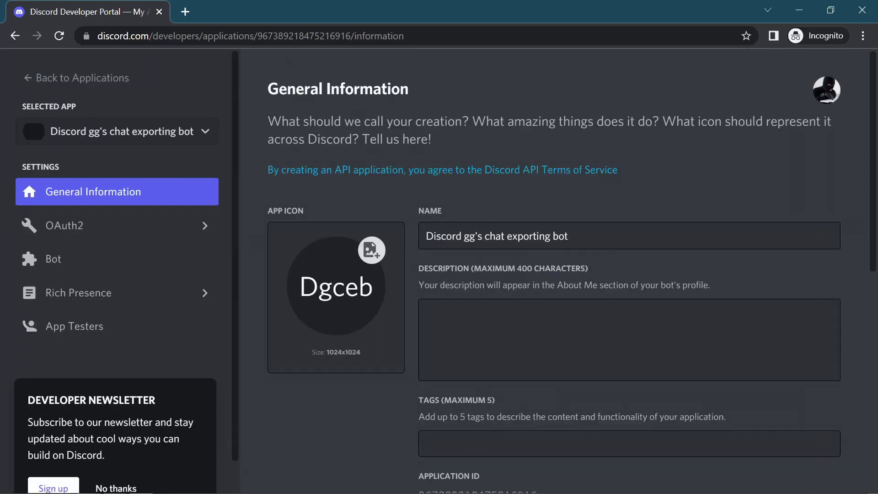
# Step: Set the application's description to "Lol" and save the changes
pyautogui.scroll(-2, 336, 206)
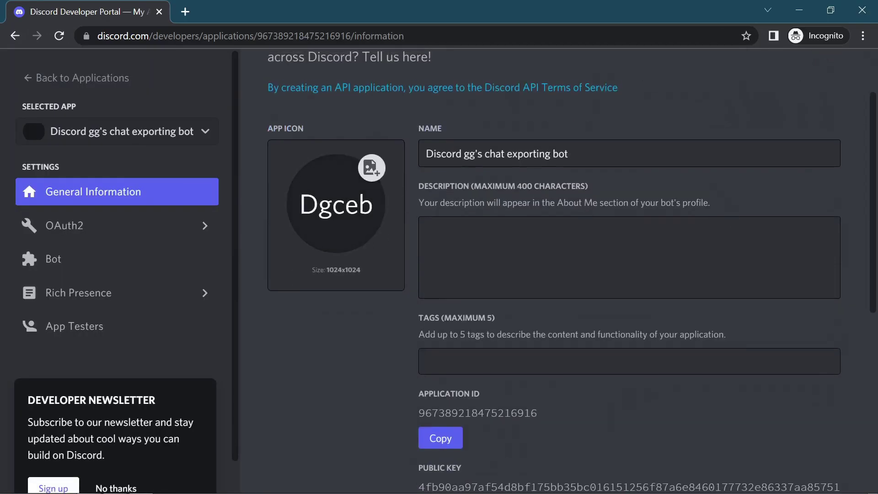
pyautogui.scroll(-6, 573, 255)
pyautogui.scroll(5, 574, 256)
pyautogui.click(549, 192)
pyautogui.write('Lol')
pyautogui.press('Return')
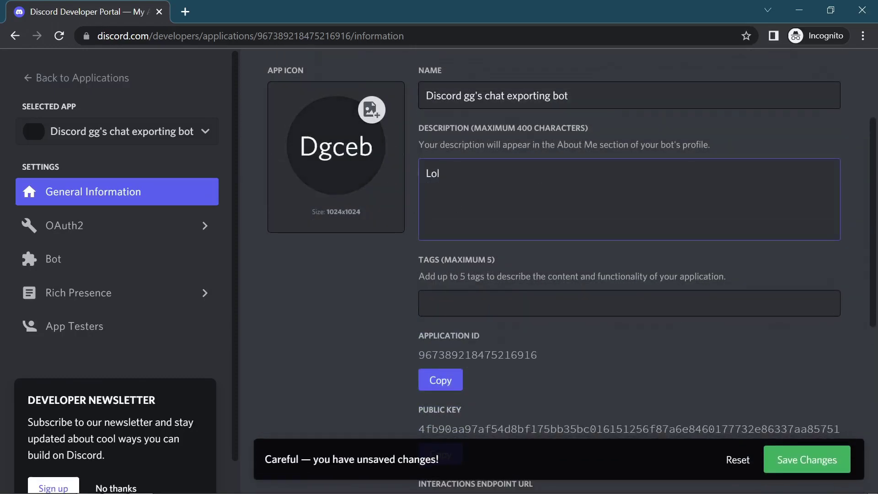
pyautogui.click(819, 458)
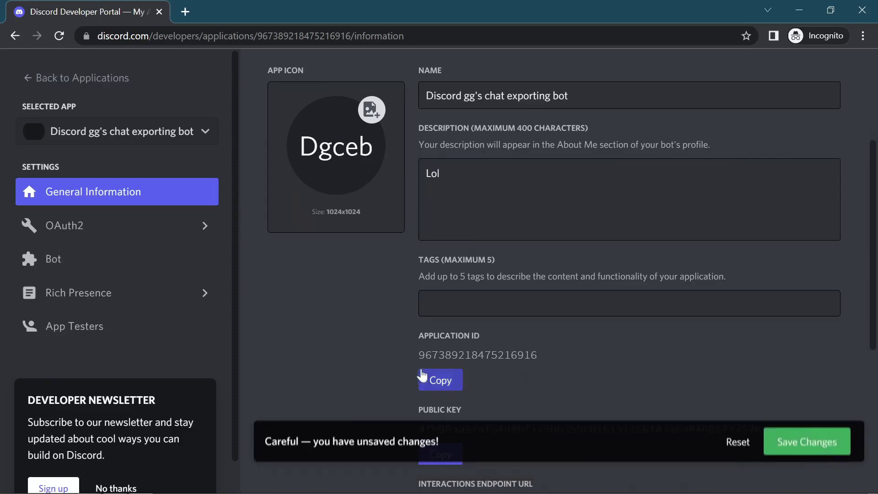
# Step: Copy the application ID from the application's general information
pyautogui.moveTo(416, 359); pyautogui.dragTo(555, 355)
pyautogui.hotkey('ctrl', 'c')
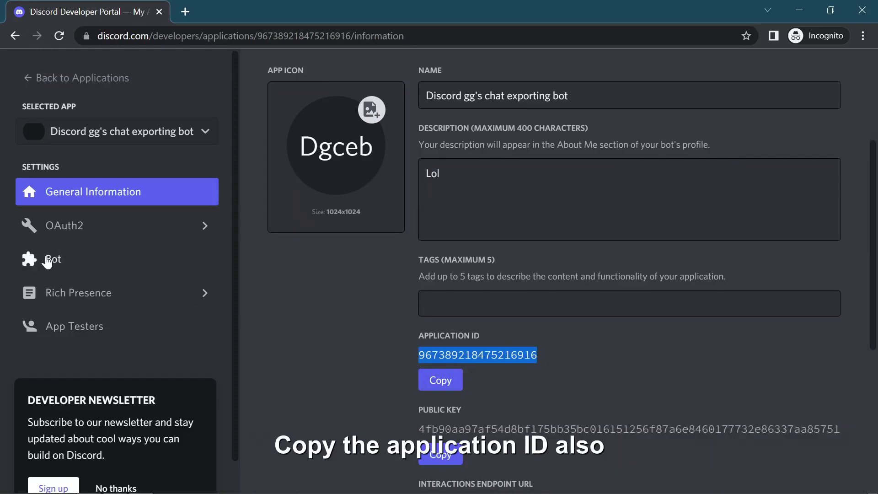
# Step: Add a bot user to the application and look over its authorization and intent settings
pyautogui.click(47, 262)
pyautogui.scroll(-1, 173, 296)
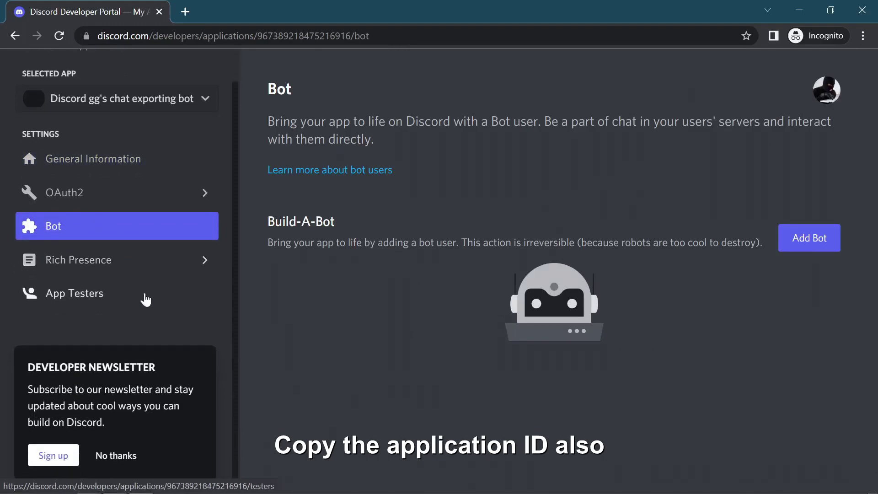
pyautogui.click(833, 227)
pyautogui.click(558, 313)
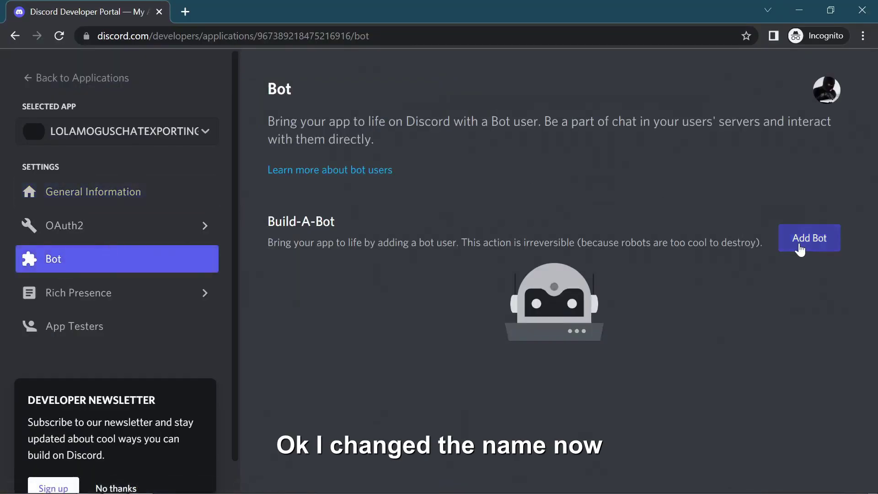
pyautogui.click(806, 240)
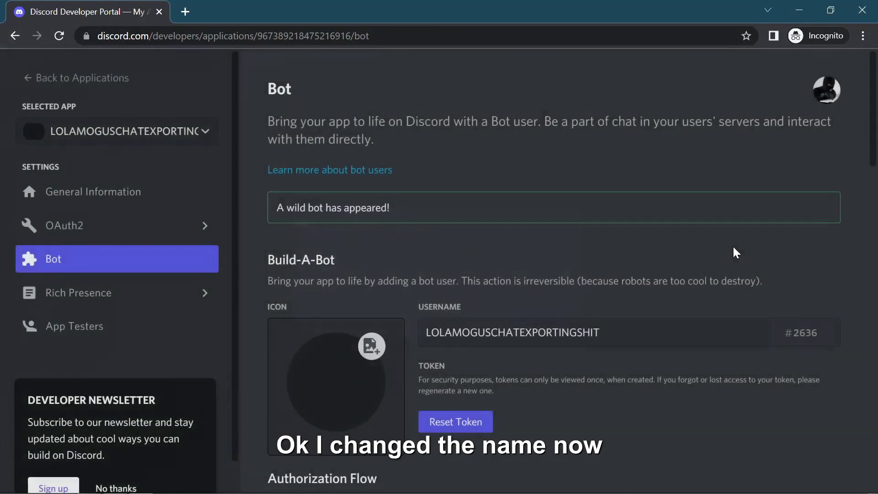
pyautogui.scroll(-3, 735, 251)
pyautogui.scroll(-4, 511, 287)
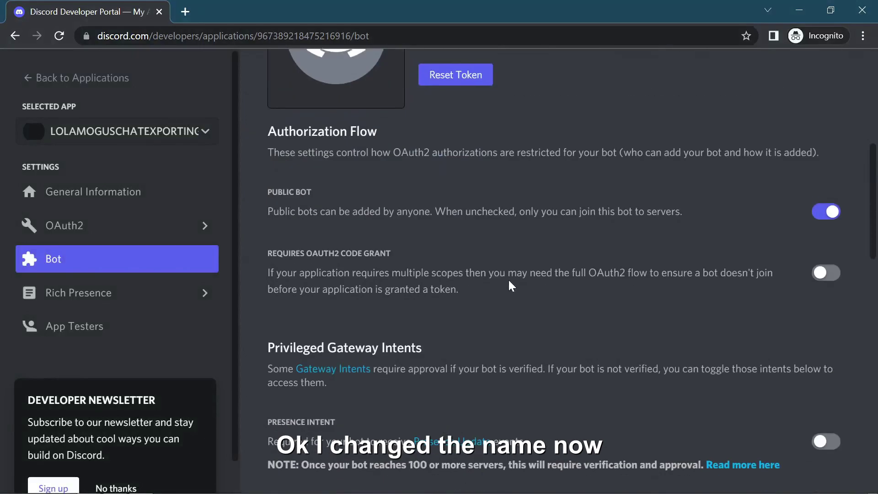
pyautogui.scroll(3, 511, 287)
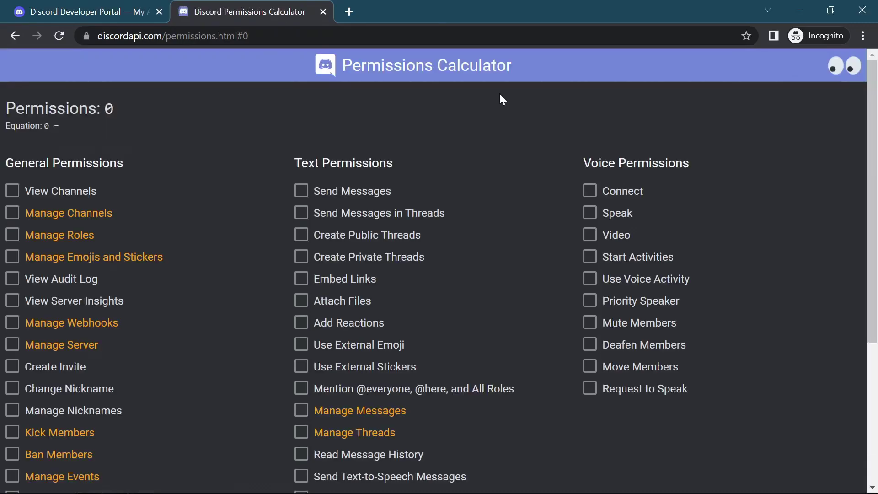
# Step: Paste the copied application ID as the client ID in the Discord Permissions Calculator's OAuth URL generator
pyautogui.scroll(-5, 229, 216)
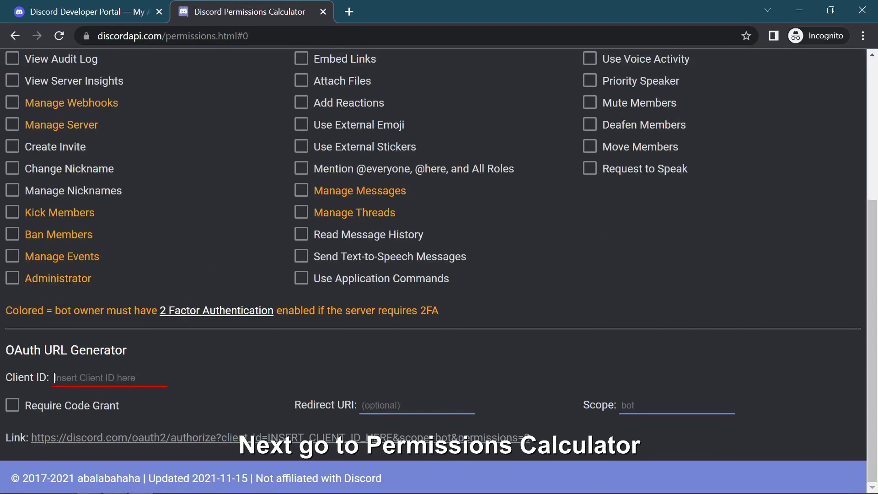
pyautogui.hotkey('ctrl', 'v')
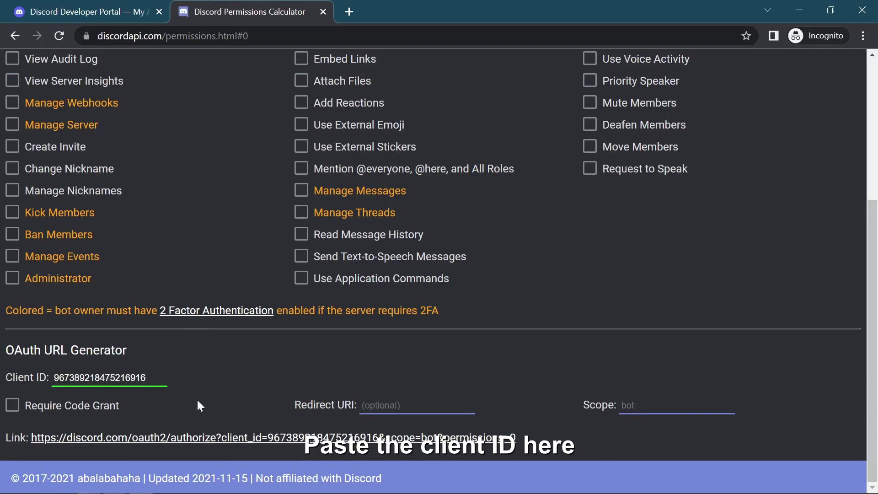
pyautogui.scroll(5, 198, 406)
pyautogui.scroll(-5, 114, 316)
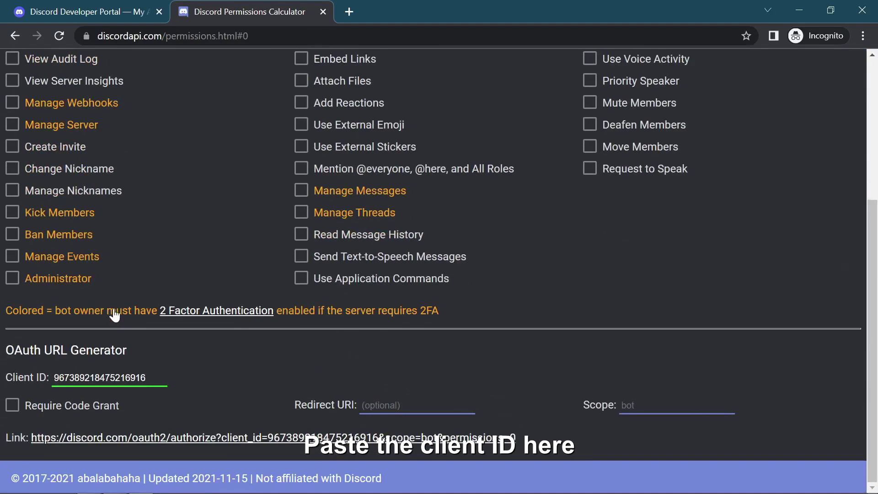
# Step: Grant the bot the Administrator permission and copy the generated authorization link
pyautogui.click(51, 276)
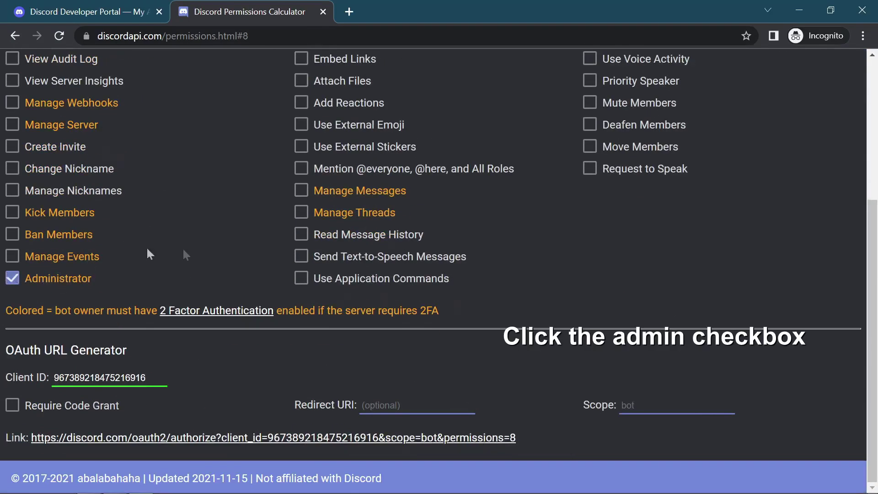
pyautogui.rightClick(170, 440)
pyautogui.click(227, 400)
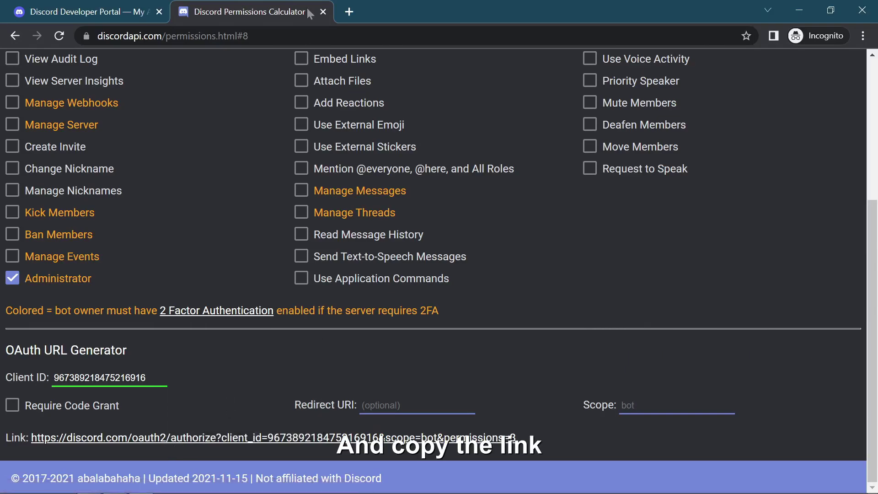
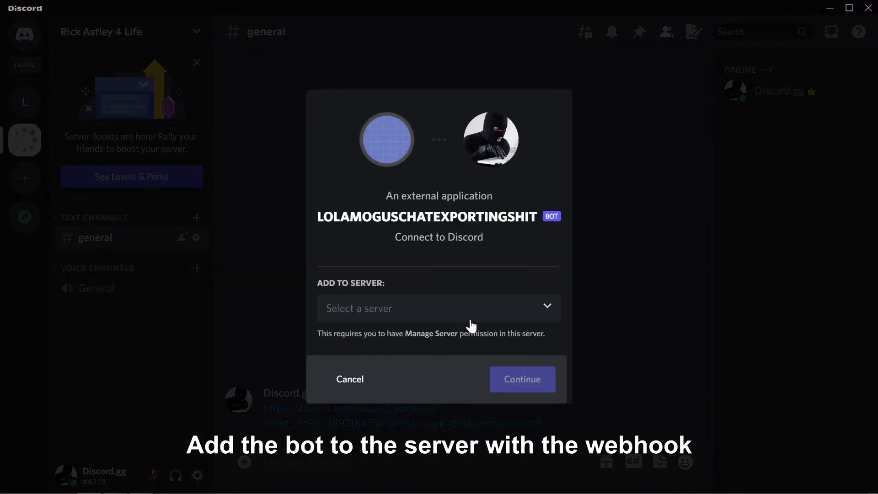
# Step: Add the bot to the Discord server containing the webhook conversation, authorize it, and open that server
pyautogui.click(472, 323)
pyautogui.click(366, 346)
pyautogui.click(537, 395)
pyautogui.click(516, 449)
pyautogui.click(417, 351)
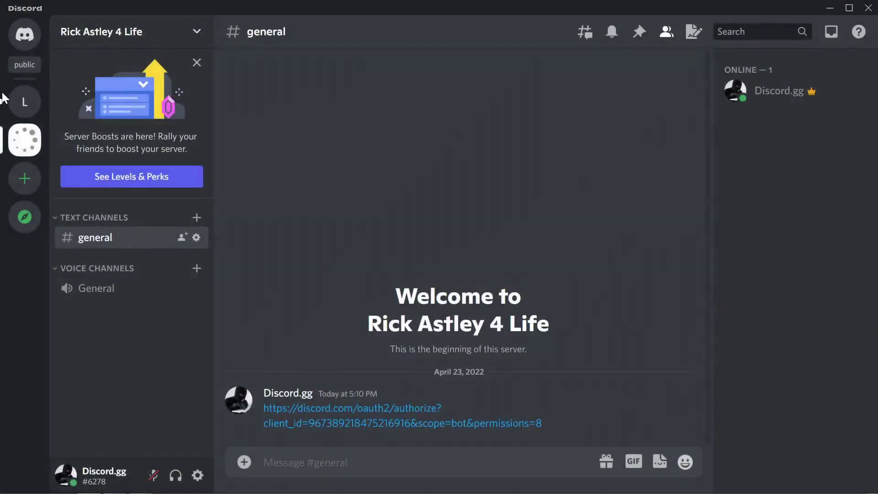
pyautogui.click(11, 100)
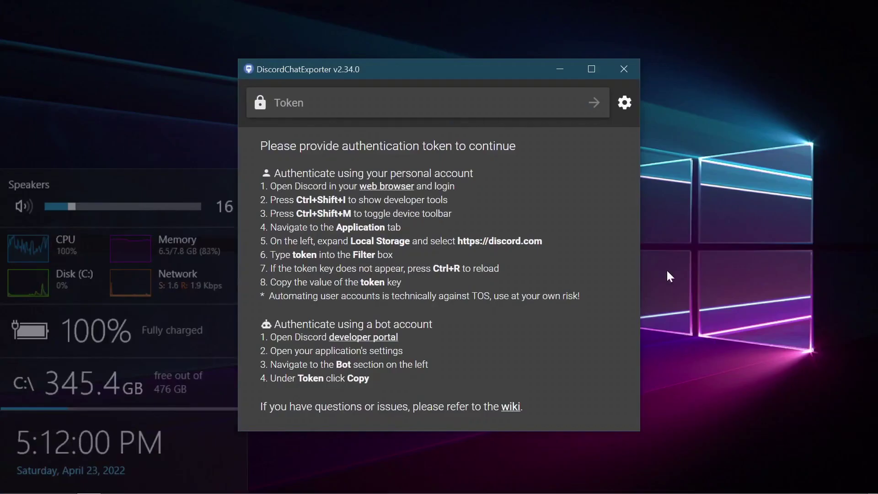
# Step: Switch to DiscordChatExporter and submit the copied bot token in the Token field
pyautogui.hotkey('ctrl', 'v')
pyautogui.press('Return')
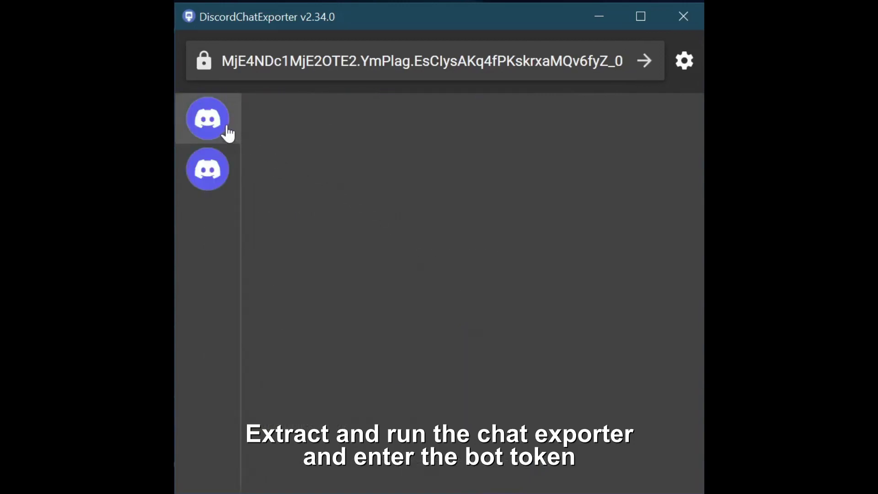
# Step: Select the general text channel of the second listed server
pyautogui.click(227, 133)
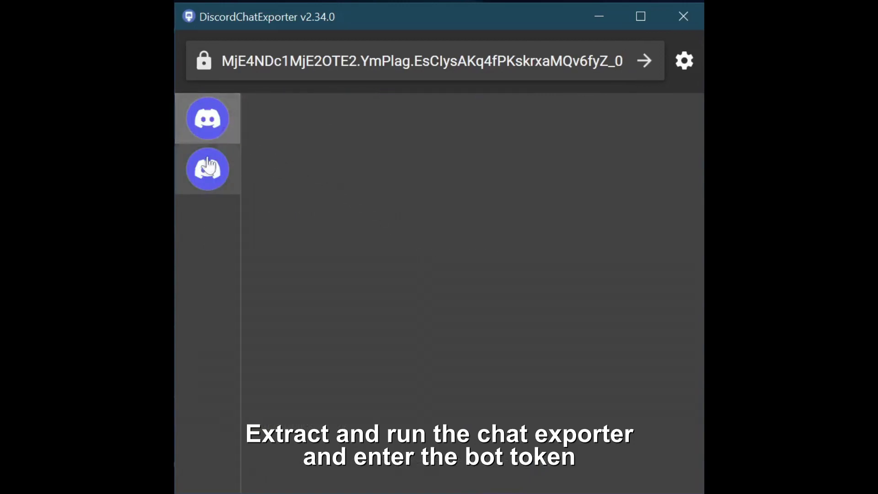
pyautogui.click(207, 174)
pyautogui.click(325, 131)
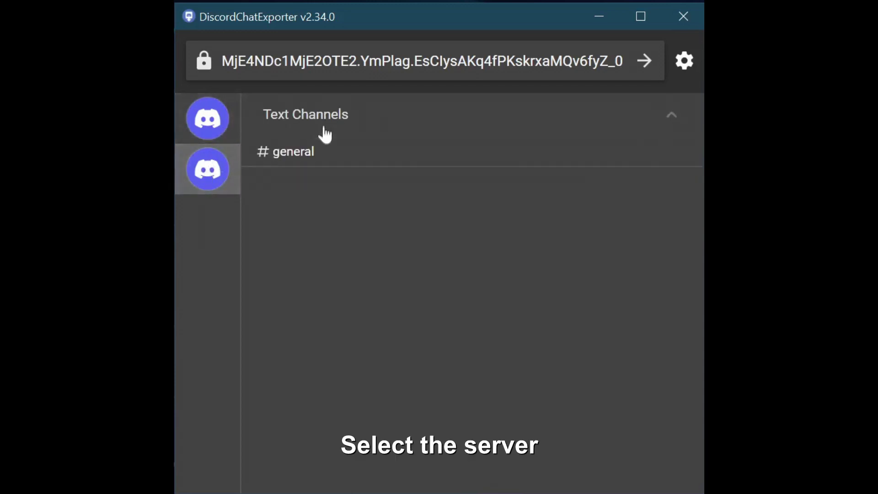
pyautogui.click(318, 153)
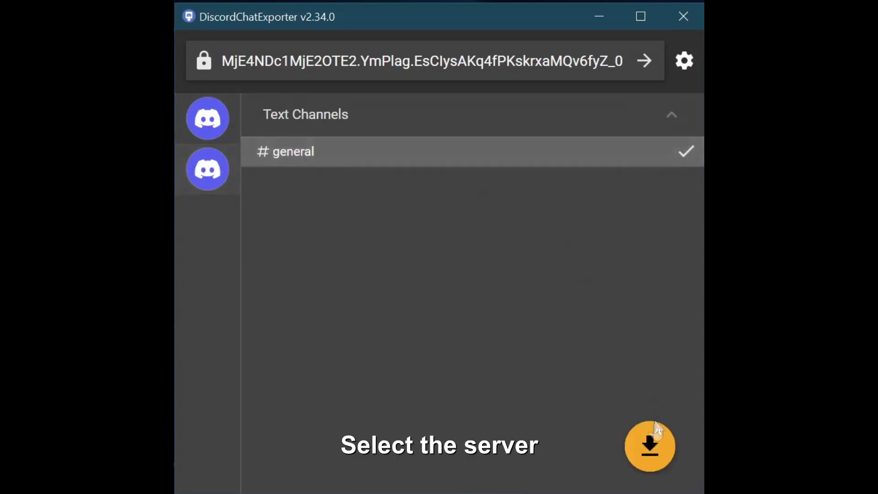
# Step: Set up the channel's export in HTML (Dark) format and show the additional export options
pyautogui.click(649, 449)
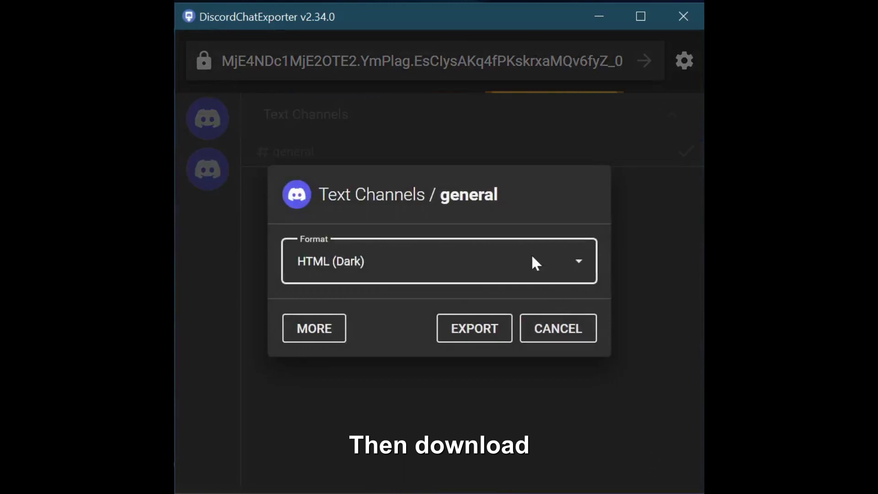
pyautogui.click(532, 259)
pyautogui.click(385, 340)
pyautogui.click(448, 274)
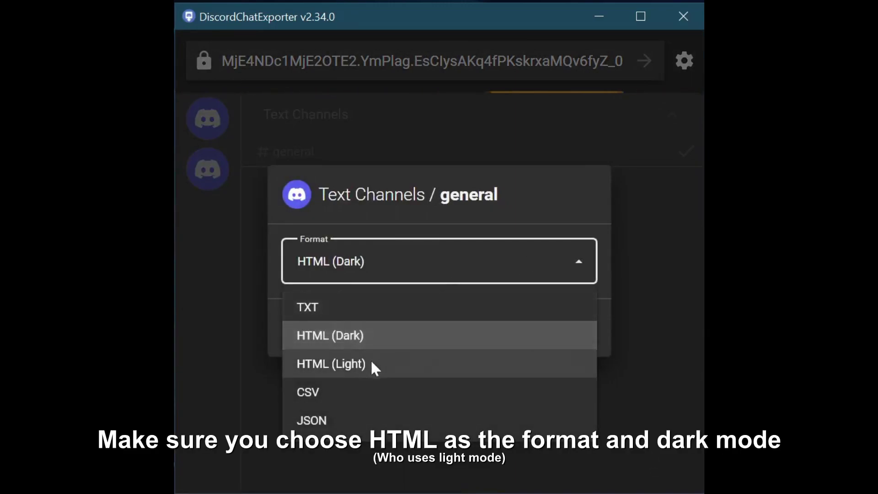
pyautogui.click(272, 319)
pyautogui.click(343, 341)
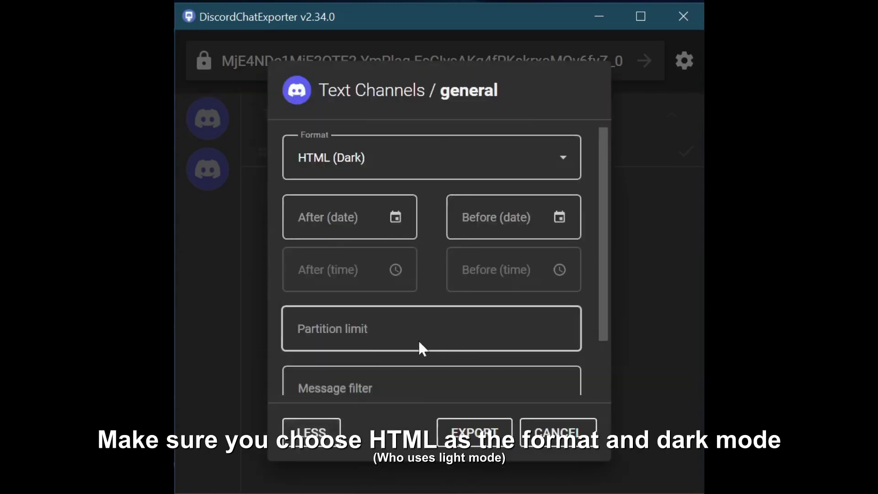
# Step: Enable Download media for the general channel's export
pyautogui.scroll(-2, 418, 346)
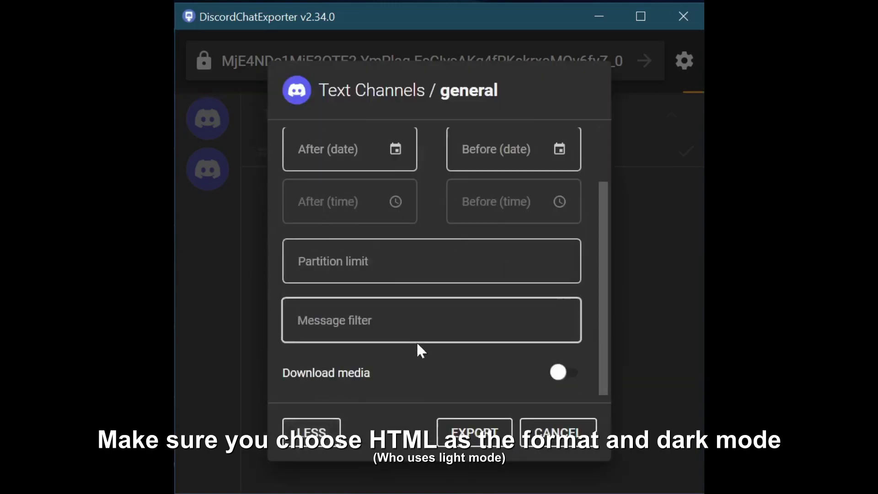
pyautogui.click(564, 380)
pyautogui.scroll(2, 576, 295)
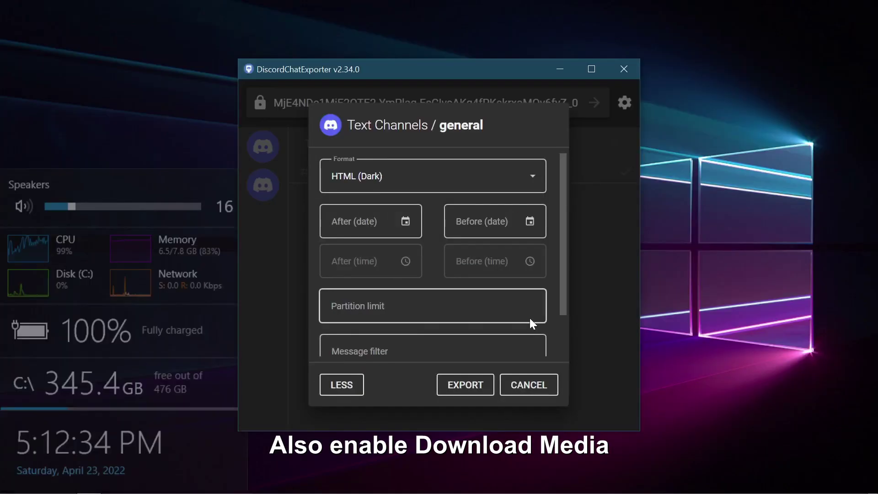
pyautogui.scroll(-2, 528, 318)
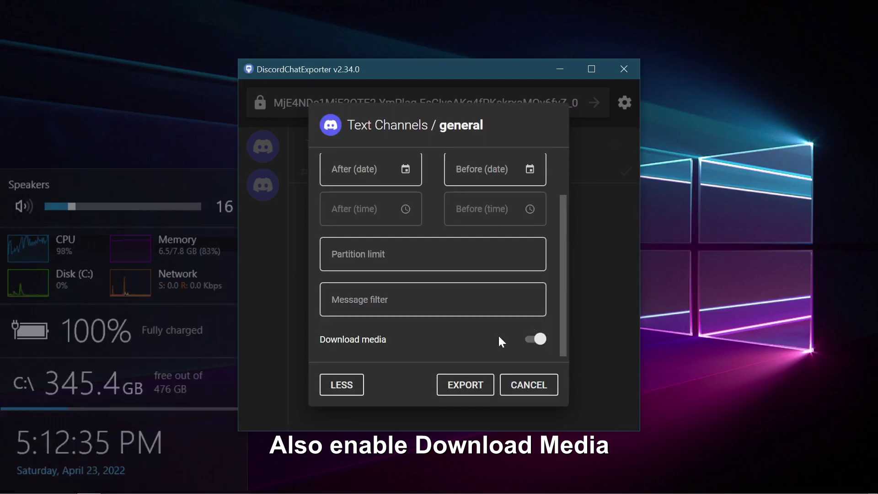
# Step: Start the export and create a folder named "lol" in Documents as the save location
pyautogui.click(468, 393)
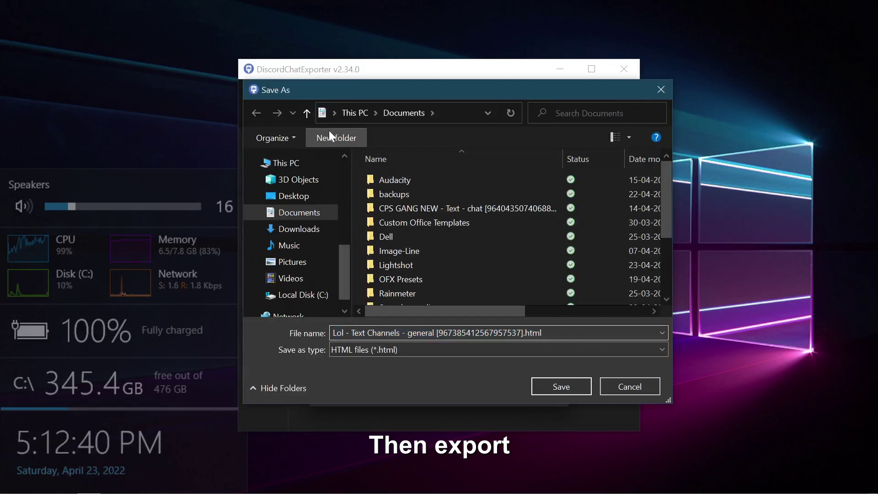
pyautogui.click(329, 131)
pyautogui.write('lol')
pyautogui.press('Return')
pyautogui.press('Return')
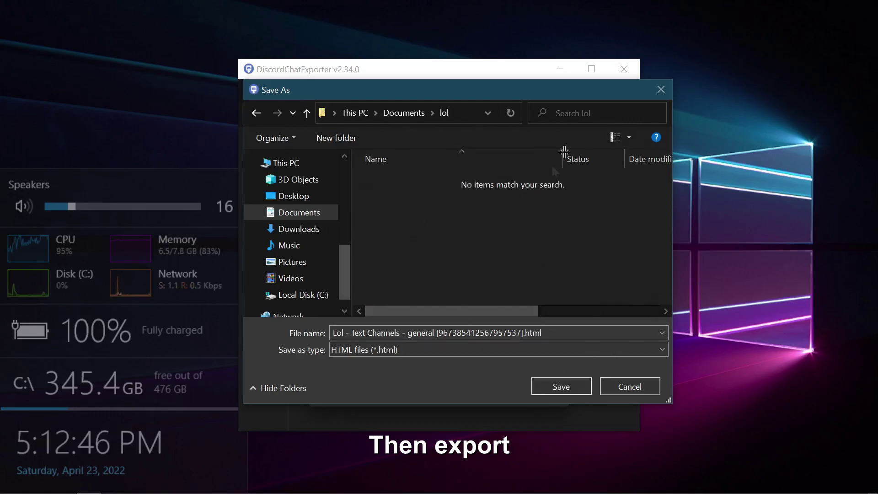
# Step: Save the channel export as "loll.html" in the lol folder and close the exporter
pyautogui.click(462, 327)
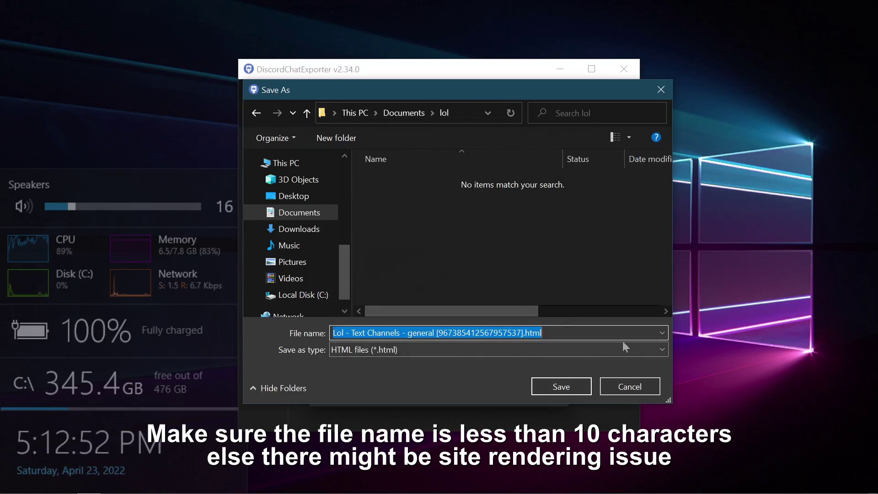
pyautogui.press('BackSpace')
pyautogui.press('Return')
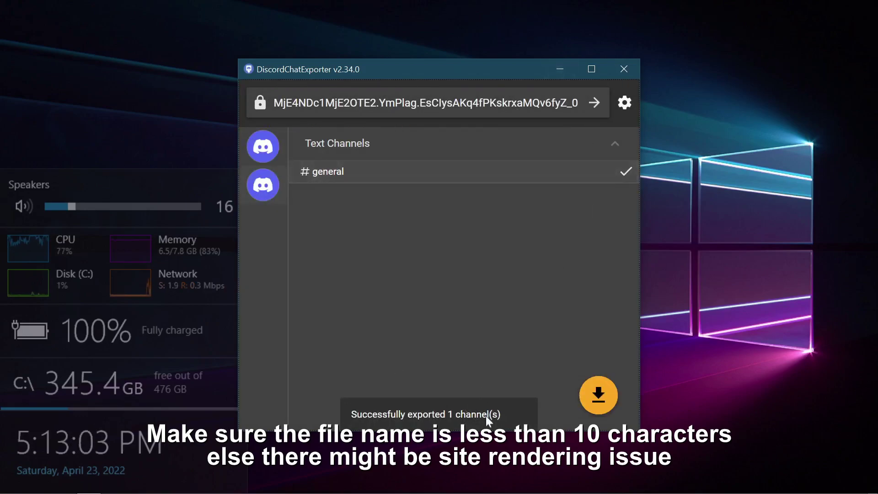
pyautogui.click(624, 69)
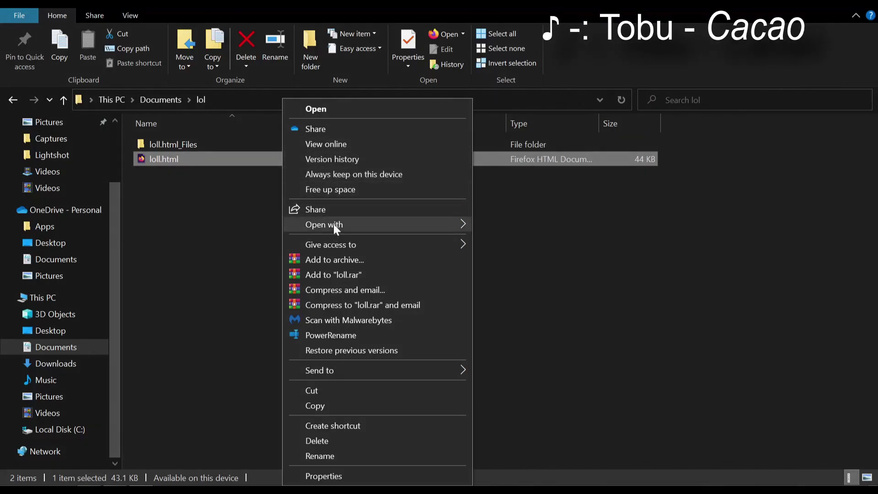
# Step: Open the exported loll.html file in Visual Studio Code
pyautogui.moveTo(334, 223)
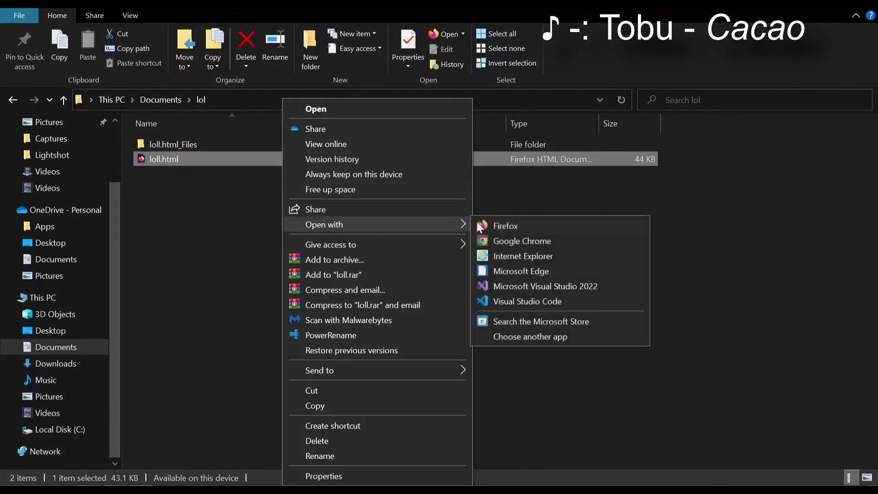
pyautogui.click(529, 308)
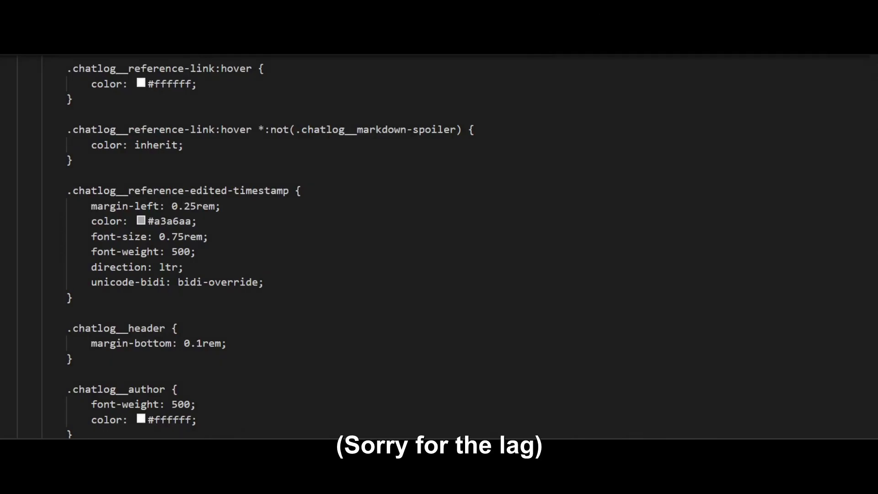
pyautogui.hotkey('ctrl', 'Tab')
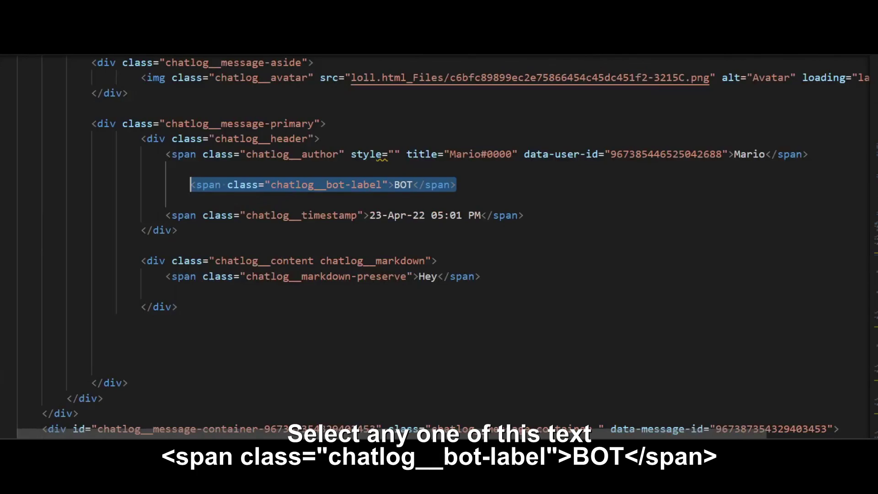
# Step: Replace every occurrence of <span class="chatlog__bot-label">BOT</span> in the HTML with nothing and close the search
pyautogui.hotkey('ctrl', 'f')
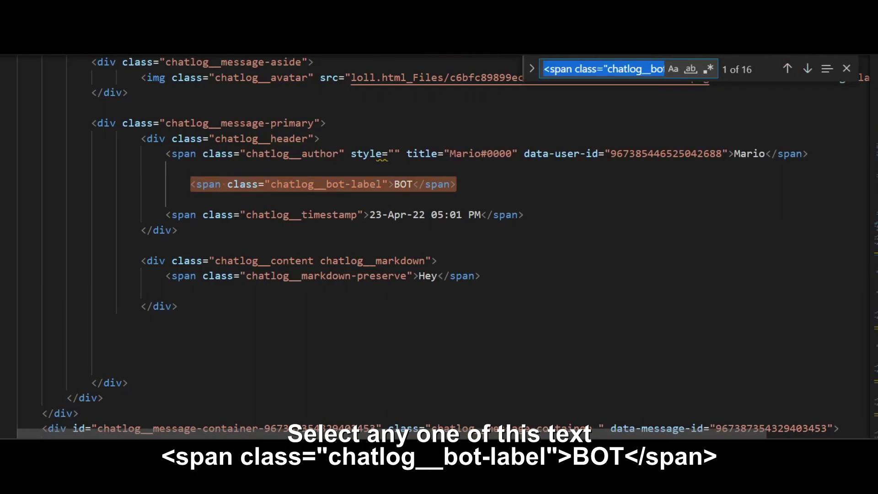
pyautogui.click(532, 70)
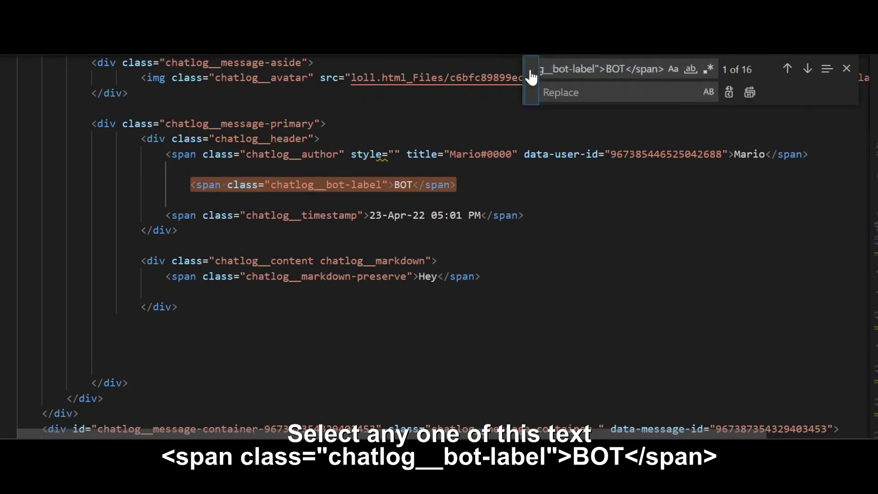
pyautogui.click(617, 92)
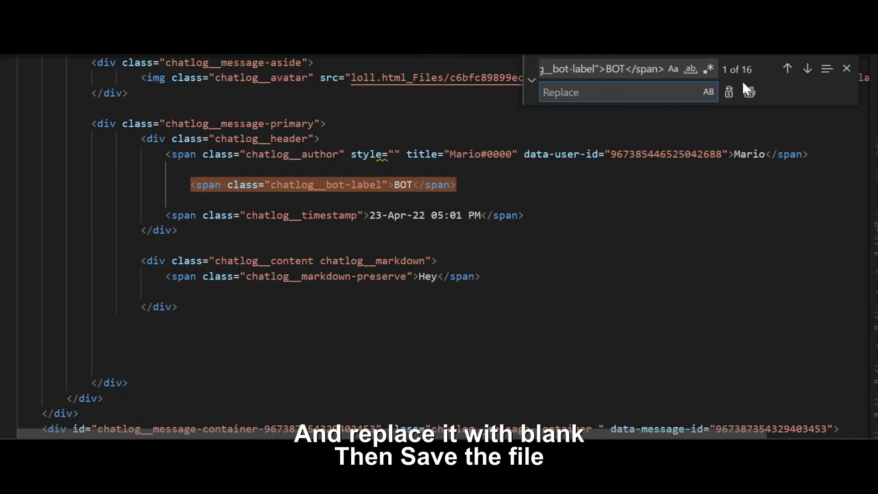
pyautogui.click(749, 92)
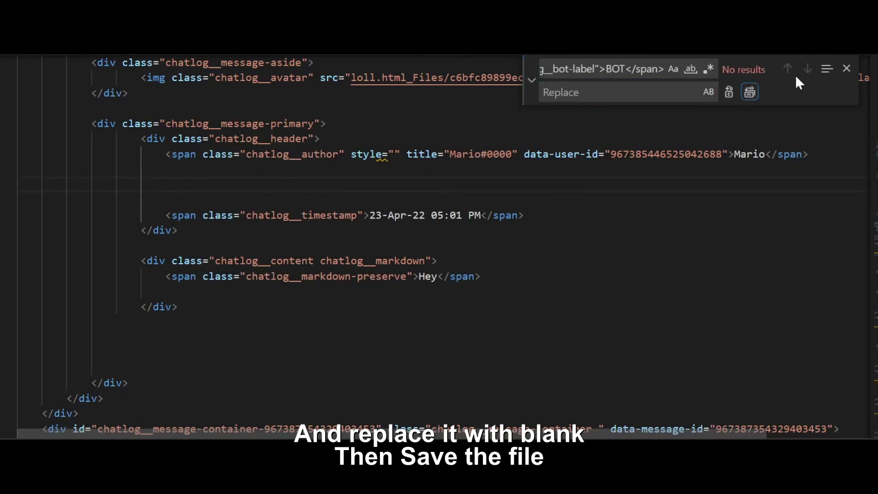
pyautogui.click(848, 69)
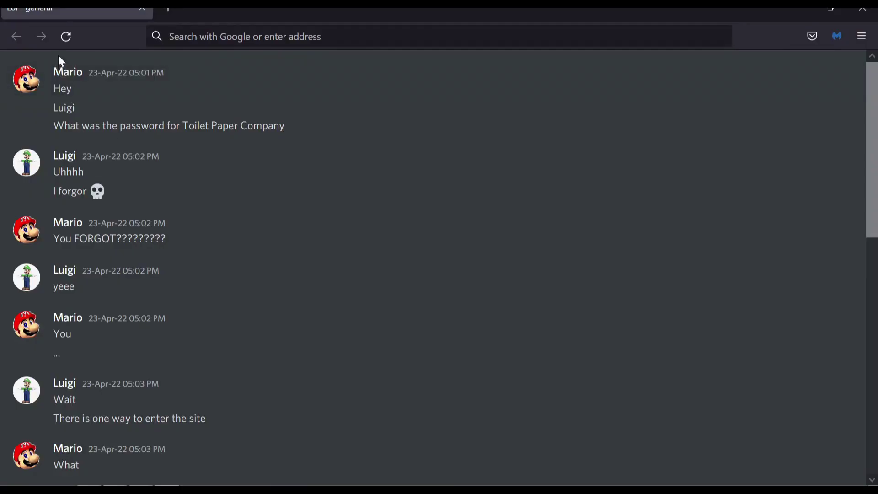
# Step: Take a full-page screenshot of the exported chat in Firefox, check the preview and download the image
pyautogui.rightClick(59, 58)
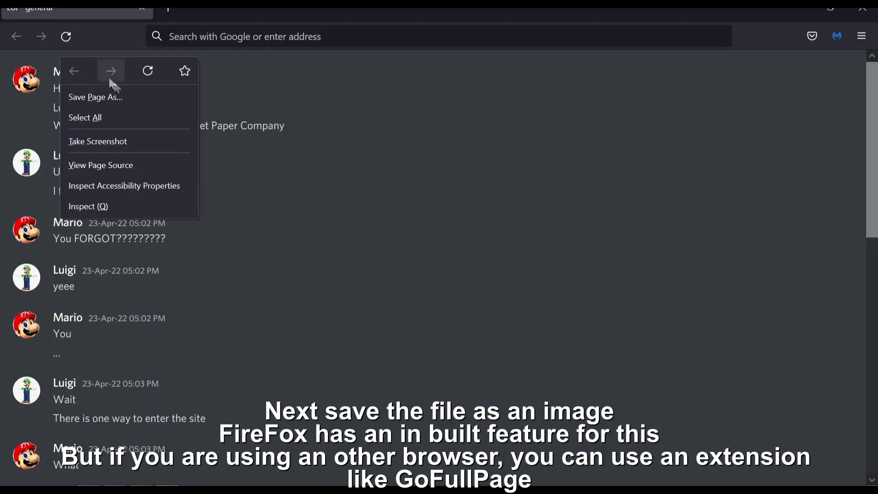
pyautogui.click(117, 139)
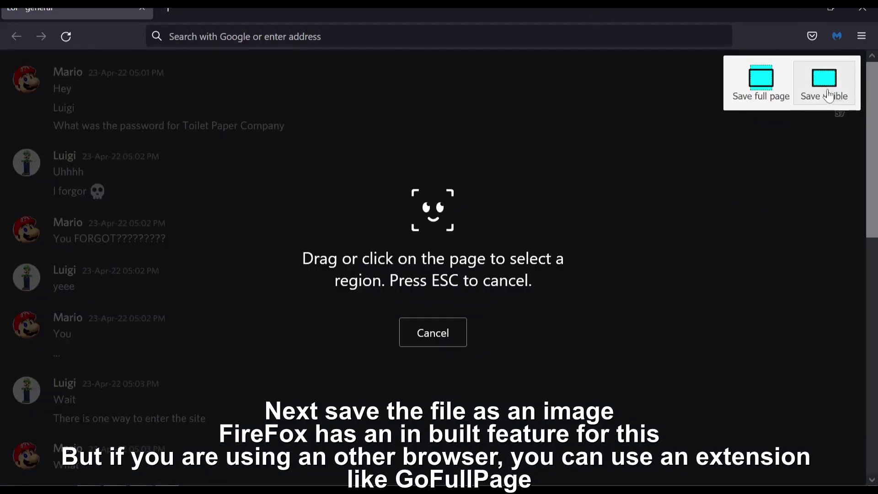
pyautogui.click(741, 94)
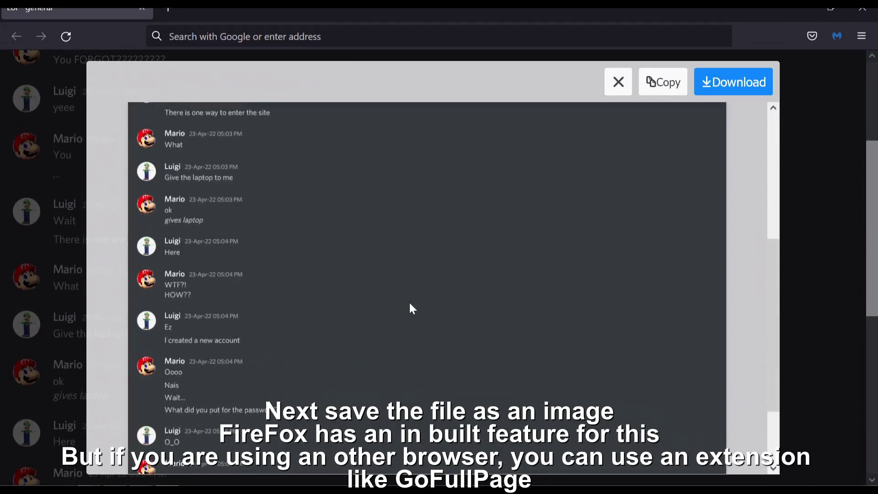
pyautogui.scroll(-2, 396, 388)
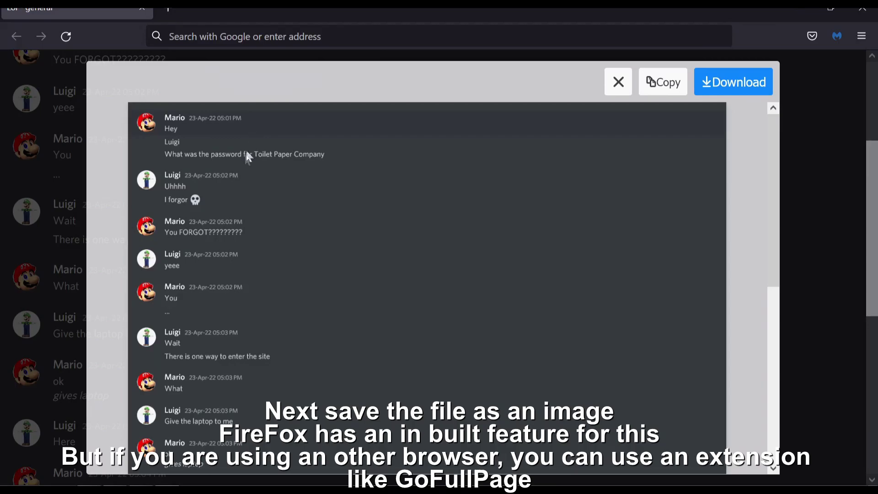
pyautogui.scroll(-9, 246, 359)
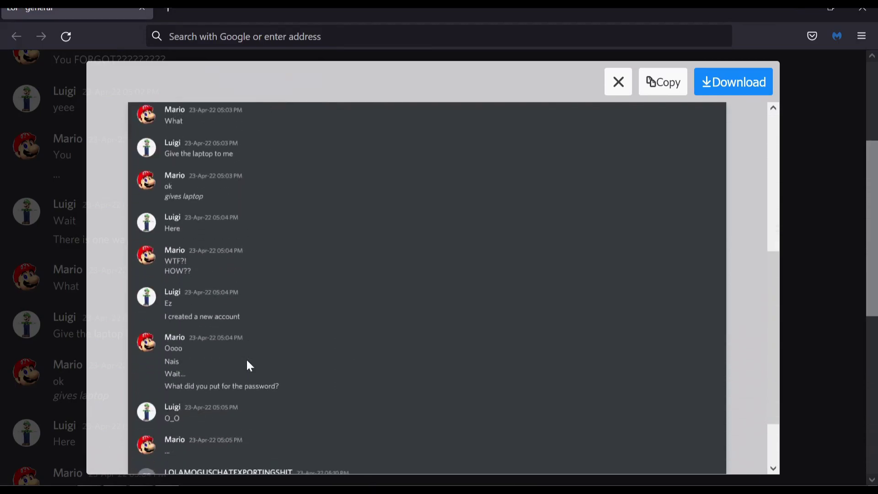
pyautogui.click(714, 84)
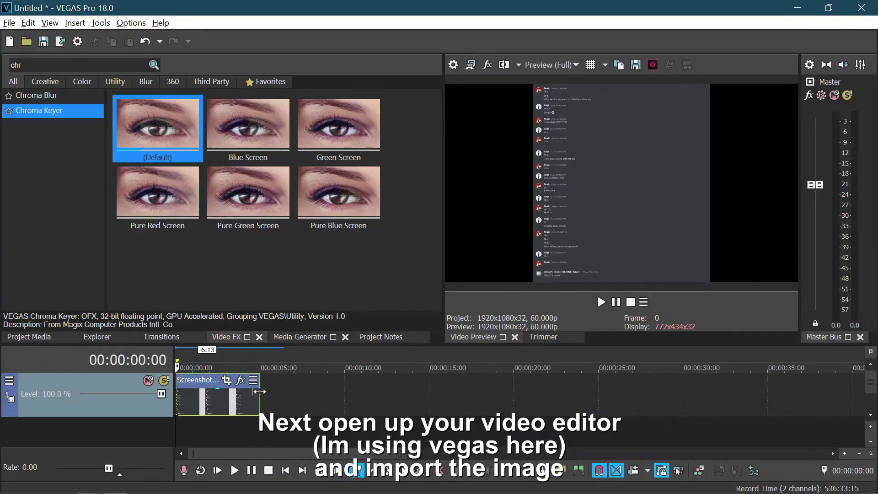
# Step: Switch to VEGAS Pro and extend the chat screenshot clip to about one minute from the timeline's start
pyautogui.moveTo(259, 394); pyautogui.dragTo(862, 397)
pyautogui.moveTo(769, 400); pyautogui.dragTo(709, 400)
pyautogui.click(486, 400)
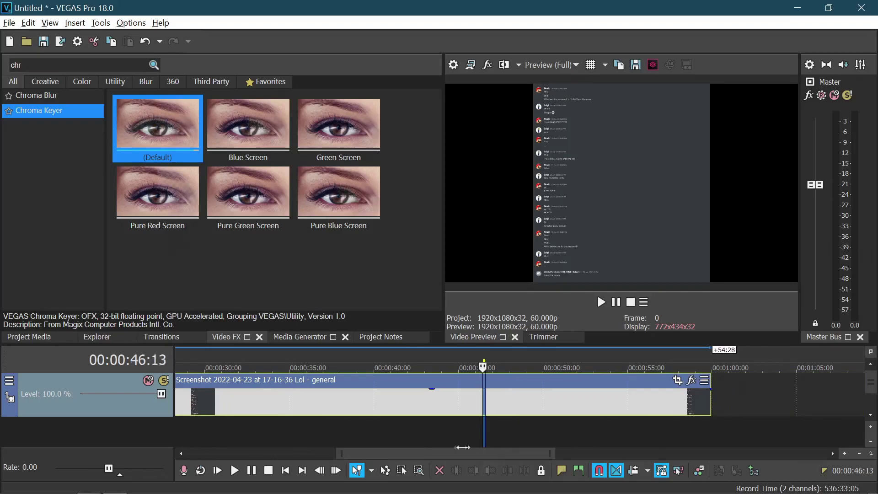
pyautogui.moveTo(486, 400); pyautogui.dragTo(451, 400)
pyautogui.click(543, 400)
pyautogui.moveTo(499, 457); pyautogui.dragTo(320, 453)
pyautogui.click(187, 367)
pyautogui.press('space')
pyautogui.hotkey('ctrl', 'Home')
pyautogui.scroll(-3, 295, 437)
pyautogui.scroll(2, 296, 439)
pyautogui.scroll(-2, 297, 440)
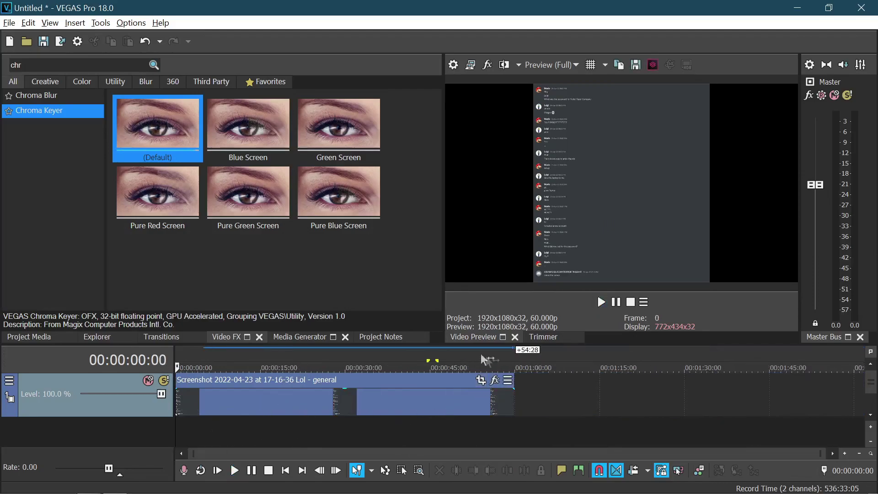
# Step: Turn off Lock Aspect Ratio in the screenshot clip's Pan/Crop settings and try resizing the crop frame freely
pyautogui.click(480, 382)
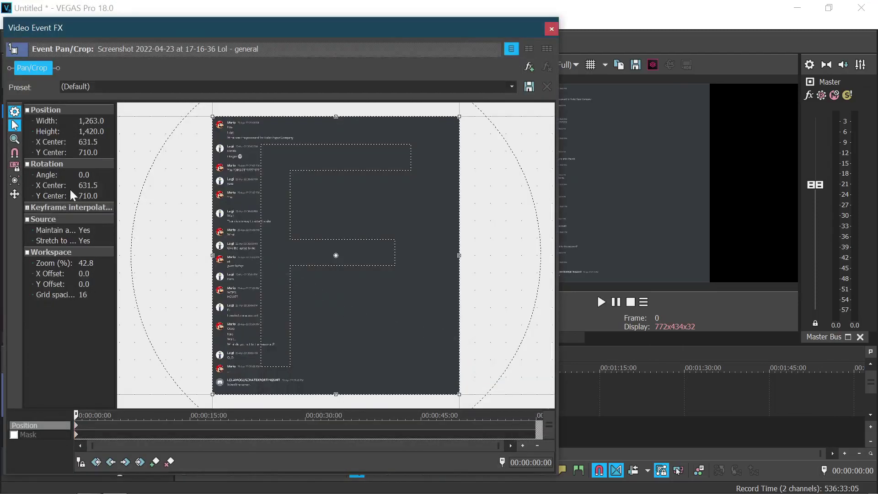
pyautogui.click(31, 209)
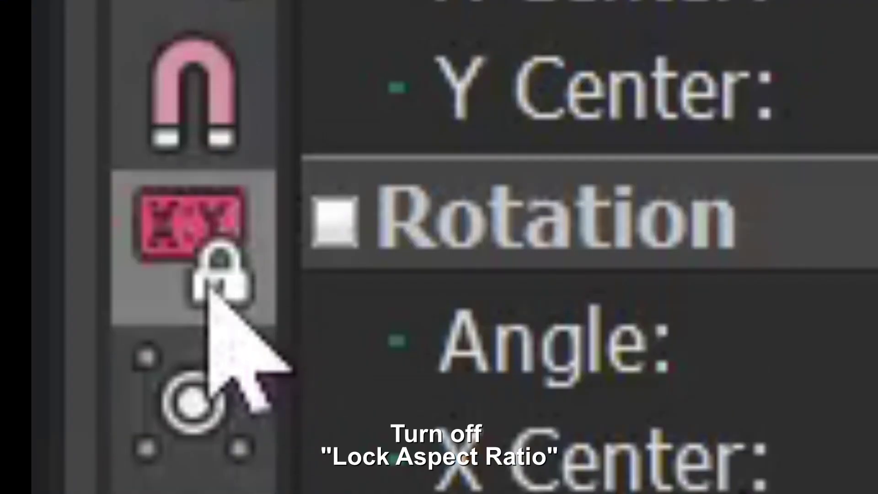
pyautogui.click(208, 292)
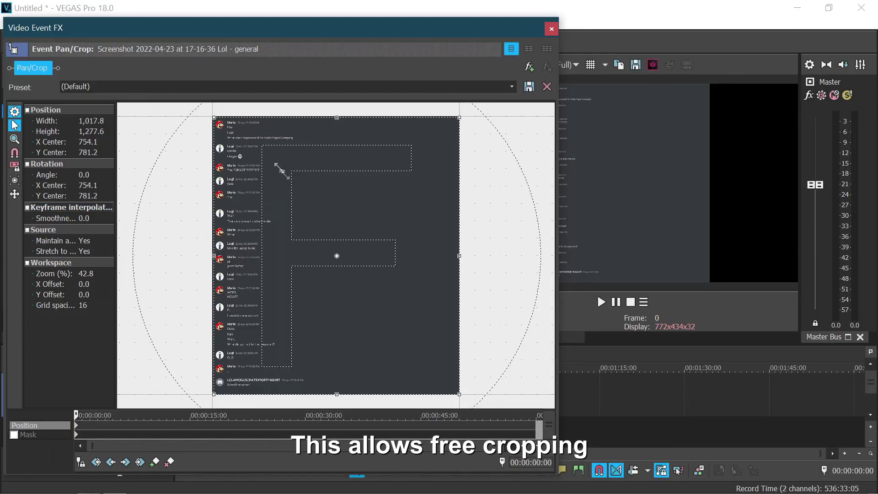
pyautogui.moveTo(282, 170); pyautogui.dragTo(193, 232)
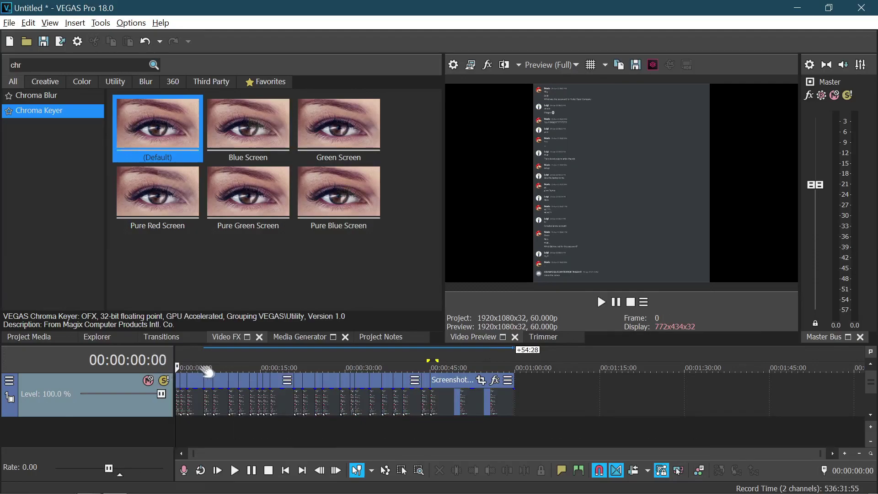
# Step: Crop the first split clip to Mario's "Hey" message, with a crop frame about 80 high
pyautogui.scroll(10, 188, 388)
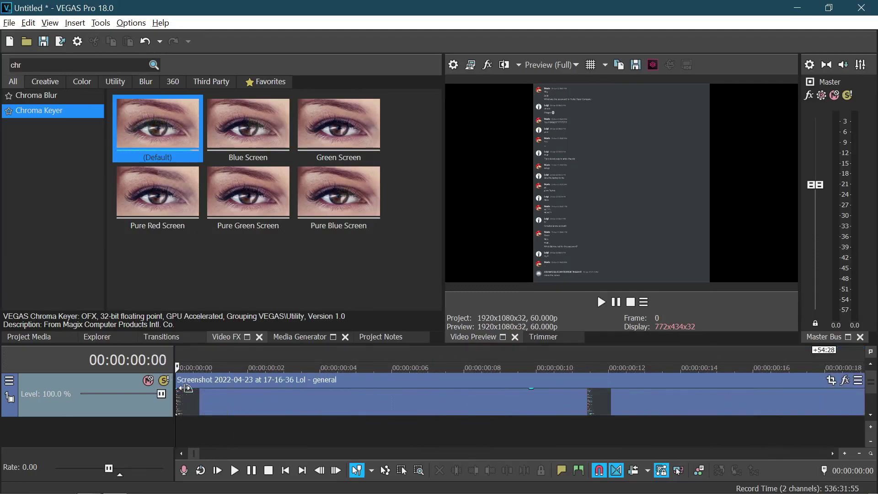
pyautogui.scroll(-10, 187, 397)
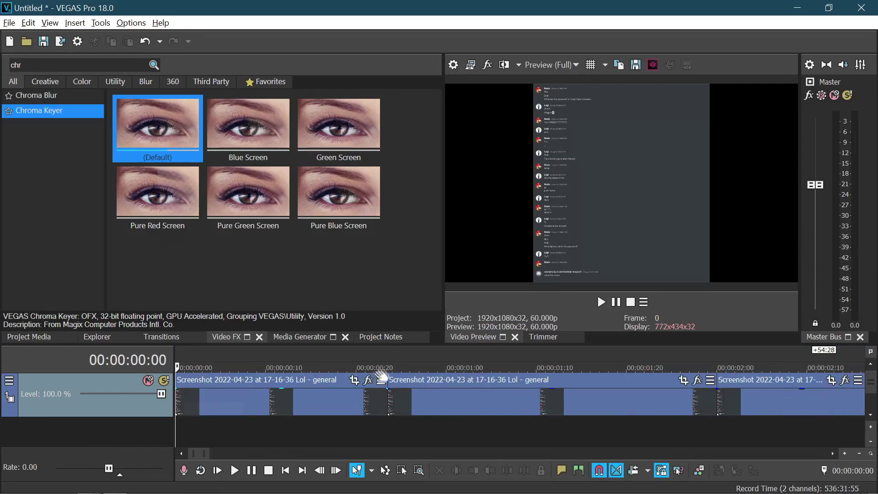
pyautogui.click(354, 380)
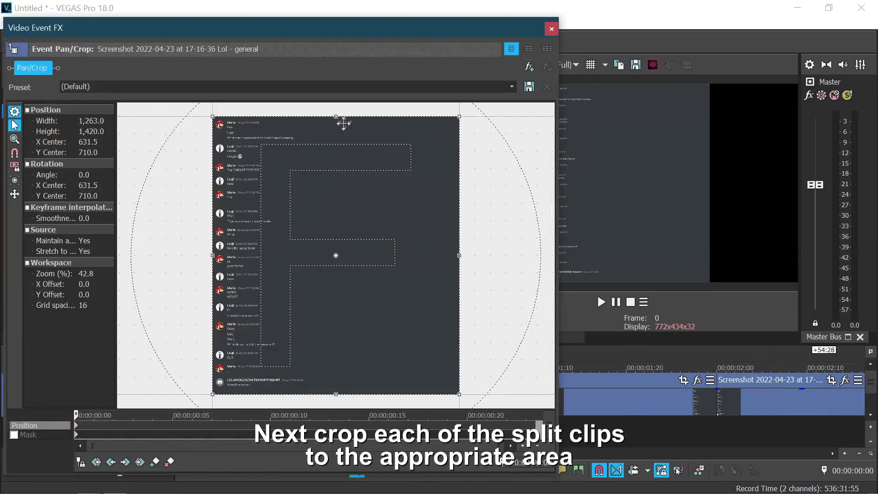
pyautogui.moveTo(338, 393); pyautogui.dragTo(329, 129)
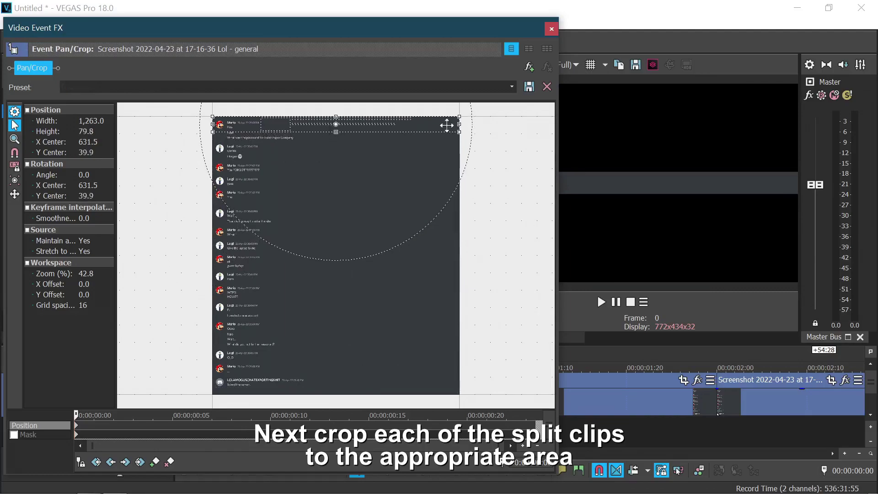
pyautogui.moveTo(461, 124); pyautogui.dragTo(270, 127)
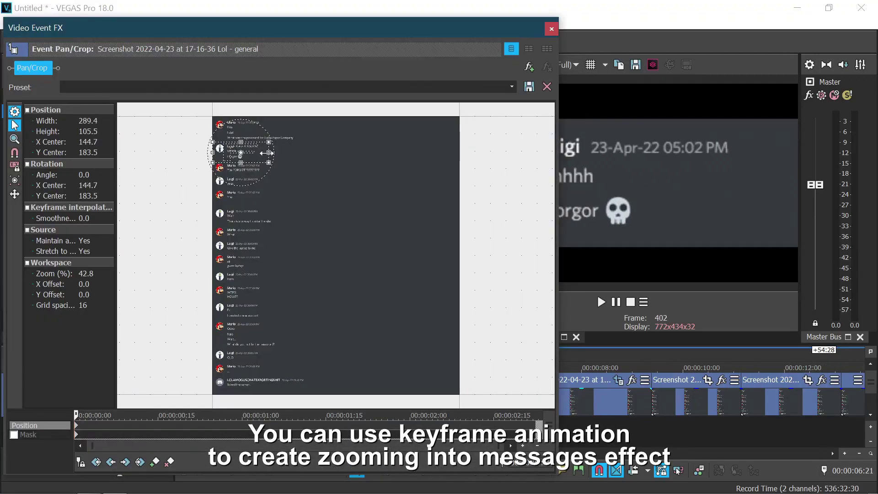
# Step: Lock the aspect ratio for Luigi's "I forgor" clip and add a 00:00:02:22 keyframe with the crop shrunk to about 142 × 52
pyautogui.click(14, 168)
pyautogui.moveTo(76, 415); pyautogui.dragTo(532, 416)
pyautogui.click(156, 462)
pyautogui.moveTo(270, 162); pyautogui.dragTo(241, 157)
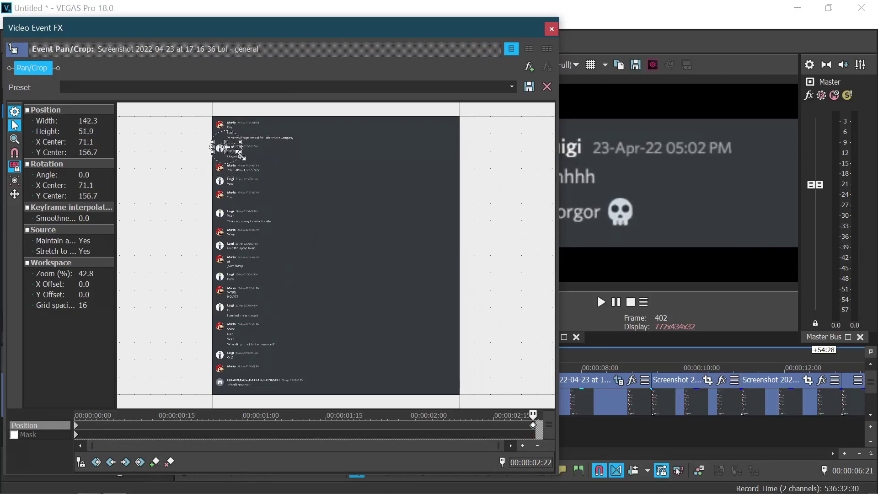
# Step: Reposition the end keyframe's crop frame over Luigi's "I forgor" text and skull emoji
pyautogui.moveTo(232, 148); pyautogui.dragTo(233, 155)
pyautogui.scroll(6, 234, 155)
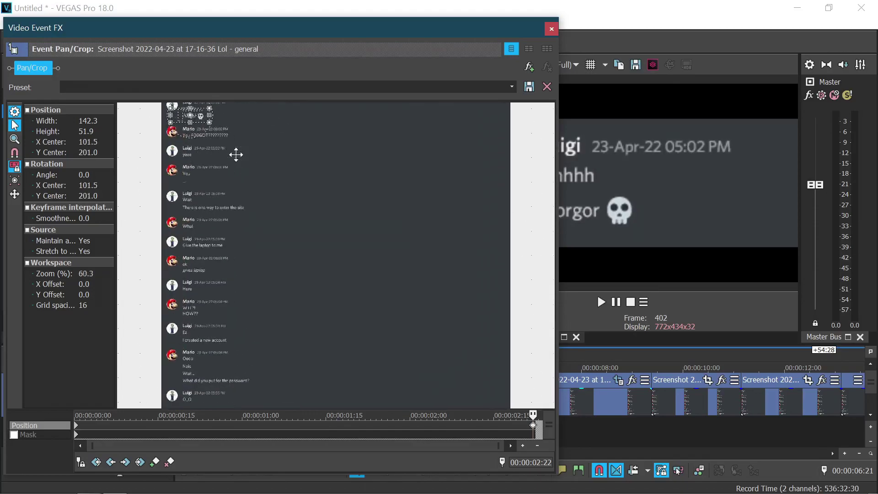
pyautogui.scroll(-3, 236, 155)
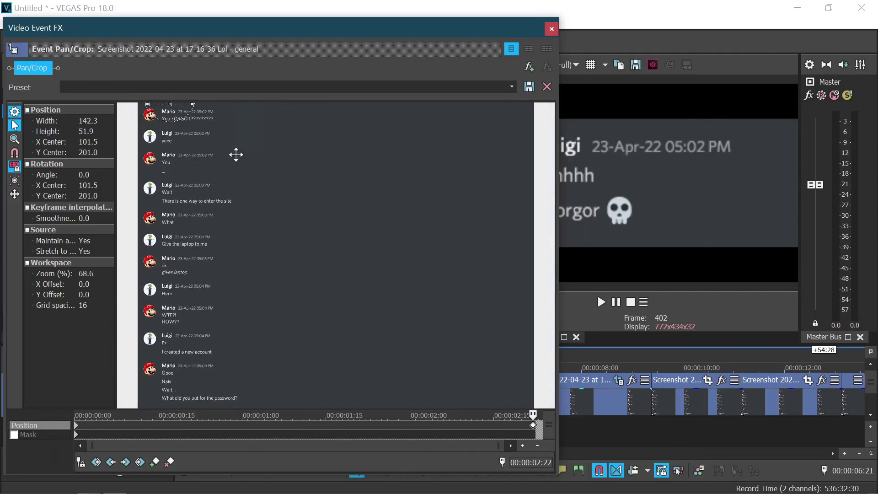
pyautogui.moveTo(194, 118); pyautogui.dragTo(206, 119)
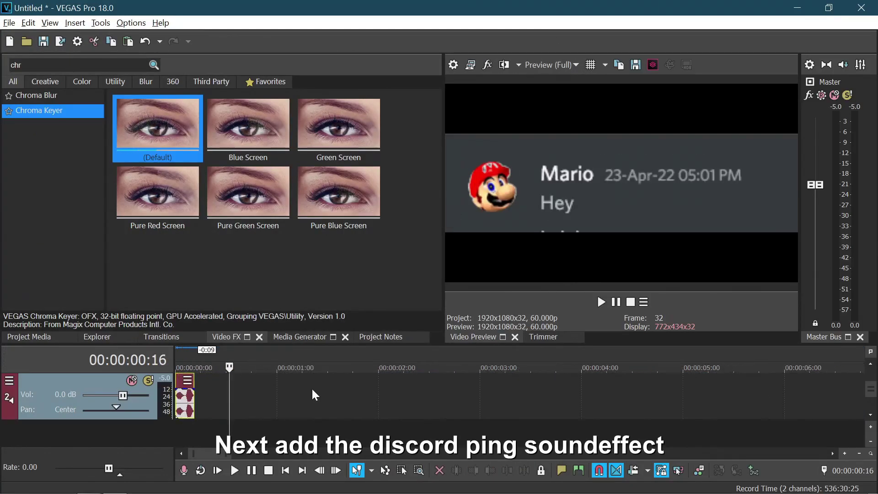
# Step: Paste a copy of the Discord ping sound at 00:00:00:28, where Mario's "Luigi" message appears
pyautogui.press('space')
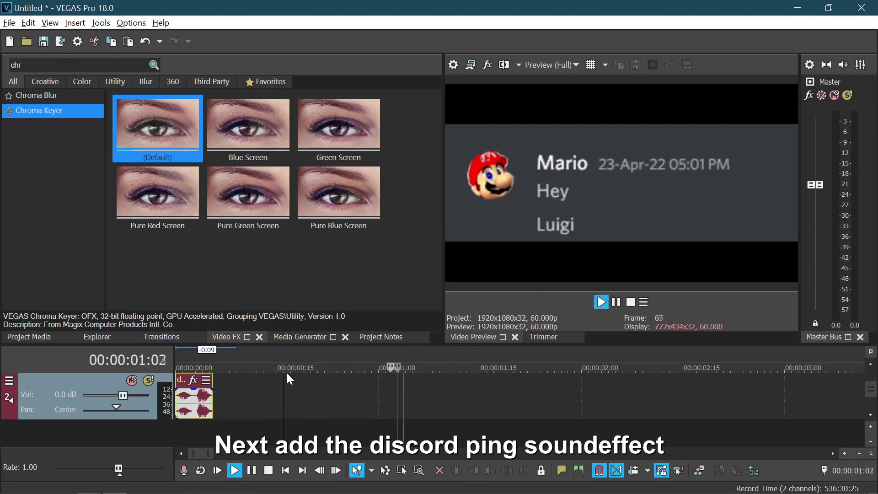
pyautogui.press('space')
pyautogui.moveTo(286, 375); pyautogui.dragTo(346, 387)
pyautogui.hotkey('ctrl', 'v')
pyautogui.scroll(2, 476, 395)
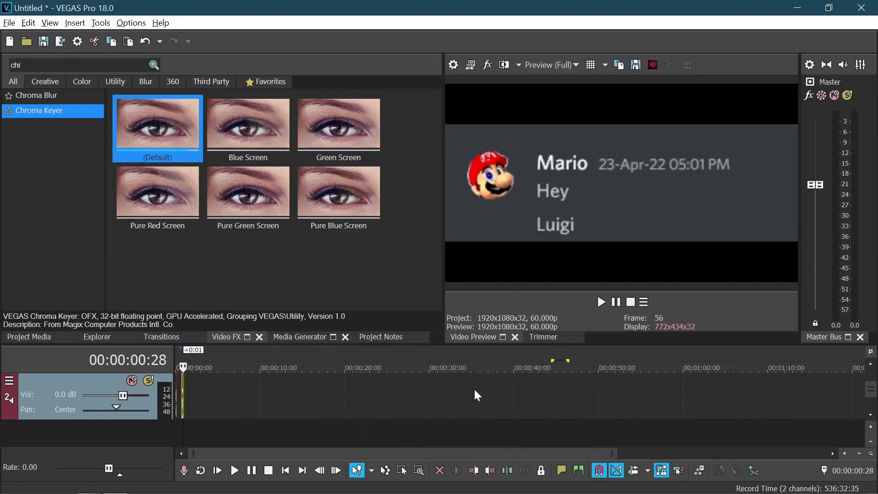
pyautogui.scroll(-2, 479, 393)
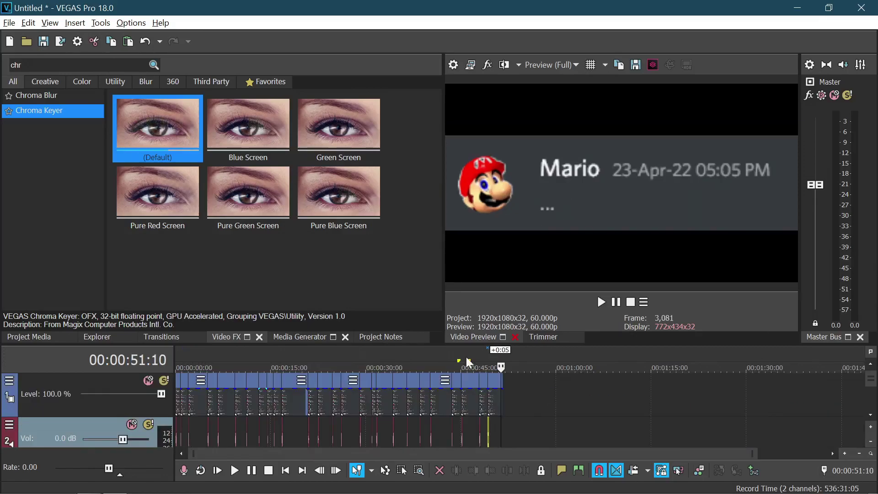
# Step: Preview the edited message sequence with its ping sounds on the timeline
pyautogui.press('space')
pyautogui.moveTo(499, 367); pyautogui.dragTo(459, 367)
pyautogui.moveTo(111, 474); pyautogui.dragTo(51, 471)
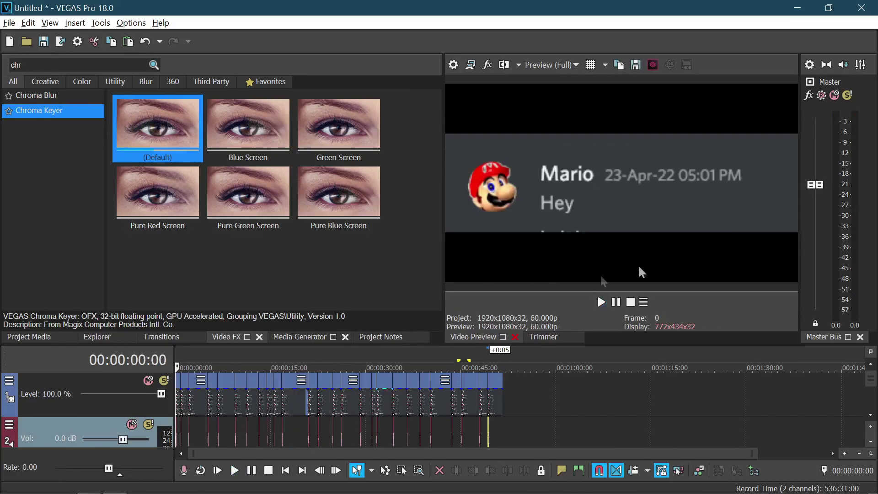